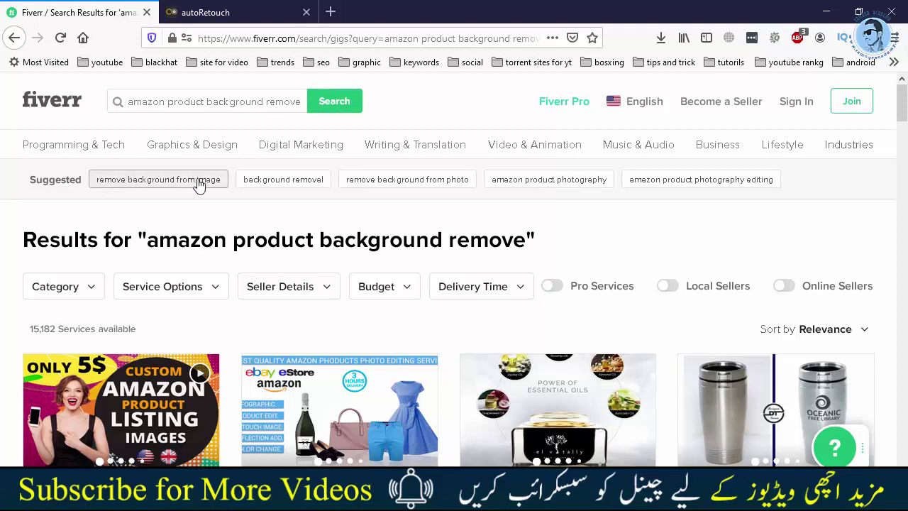
# Browse the Fiverr background-removal gig results, then close that tab to return to autoRetouch.
pyautogui.scroll(-1, 497, 117)
pyautogui.scroll(-1, 486, 110)
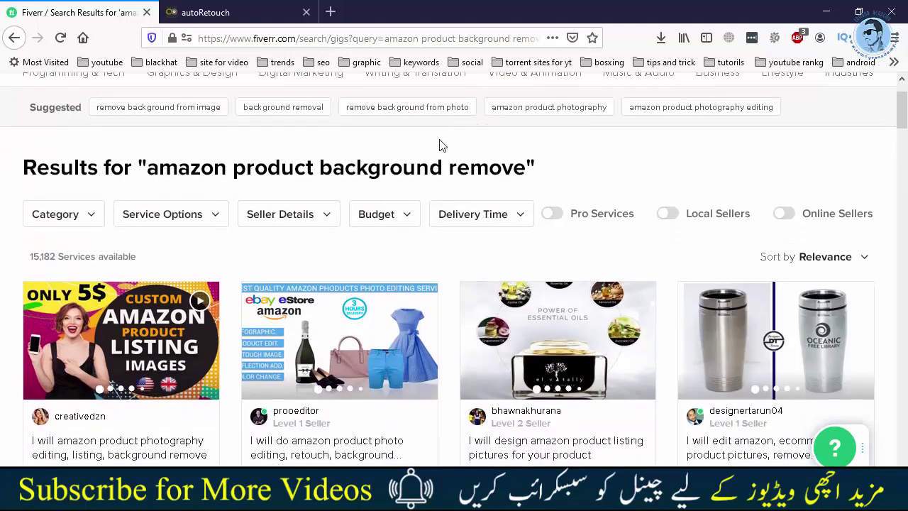
pyautogui.scroll(-4, 440, 146)
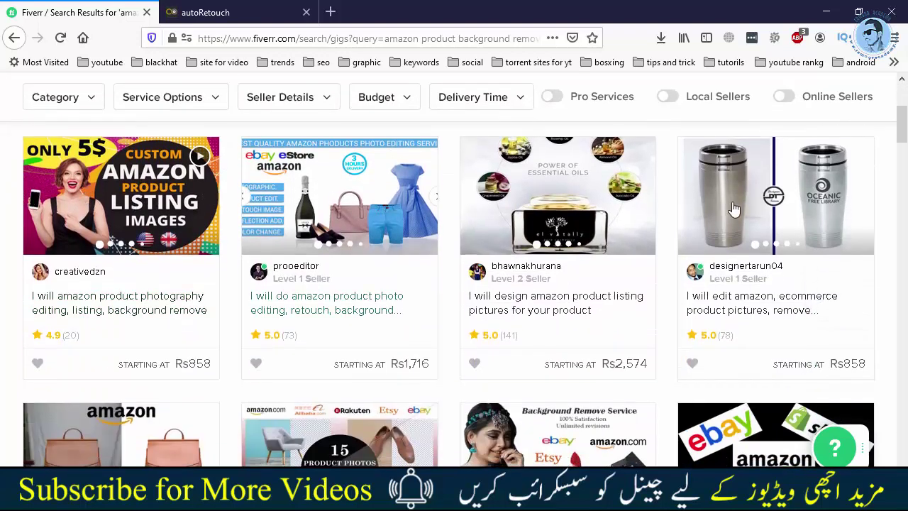
pyautogui.scroll(-2, 706, 231)
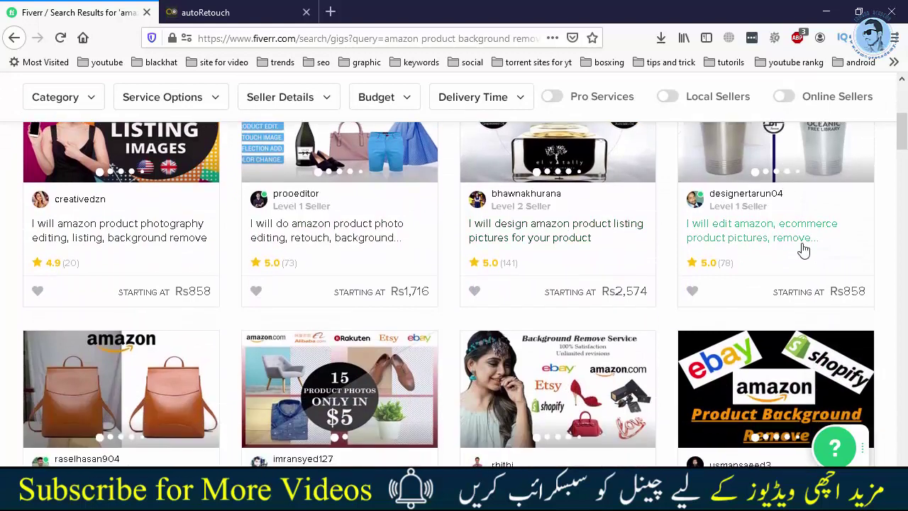
pyautogui.scroll(-4, 807, 252)
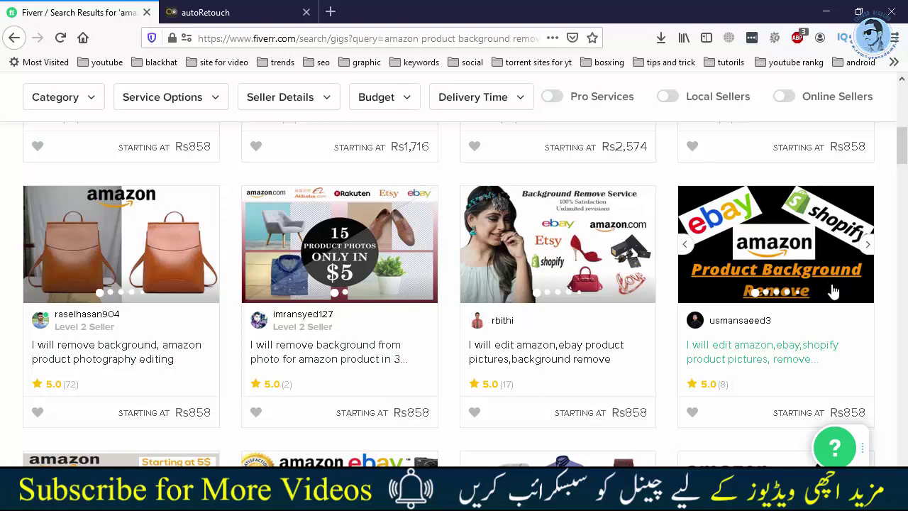
pyautogui.hotkey('ctrl', 'w')
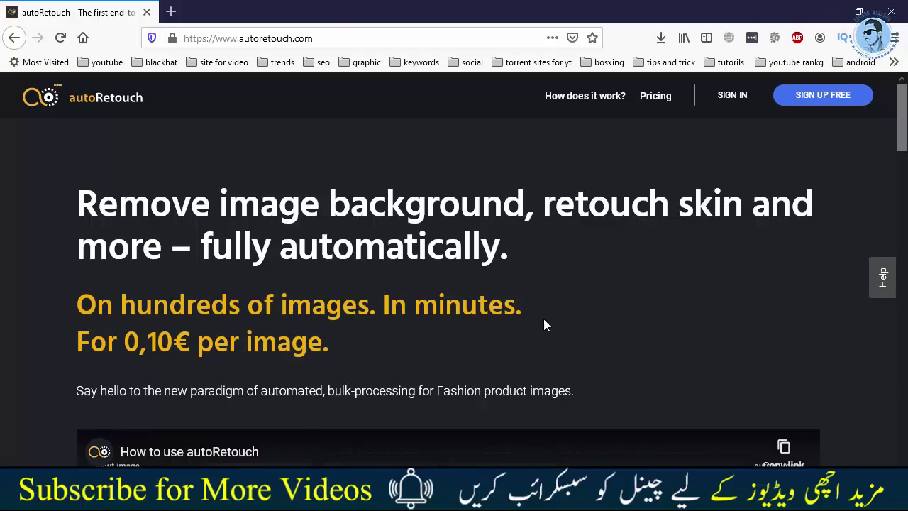
# Scroll the autoRetouch homepage past the demo video to the 'Now try it yourself' section.
pyautogui.scroll(-2, 118, 294)
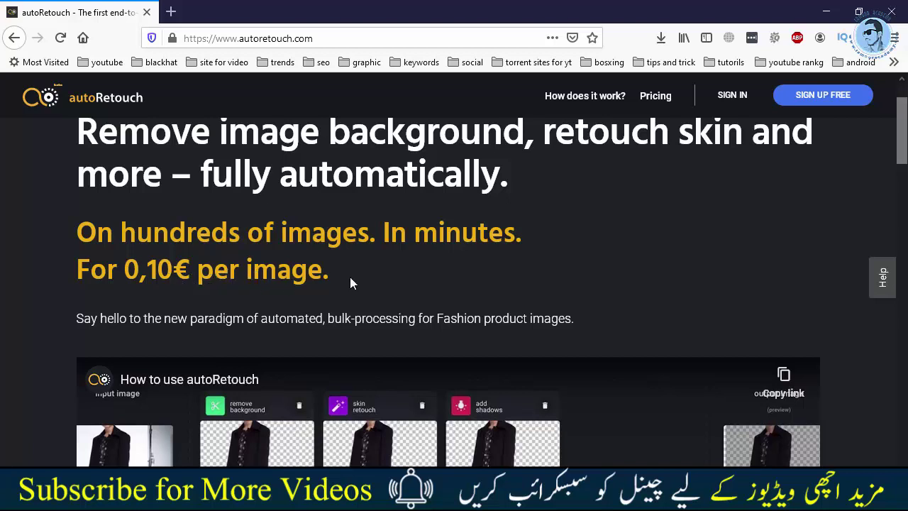
pyautogui.scroll(2, 624, 262)
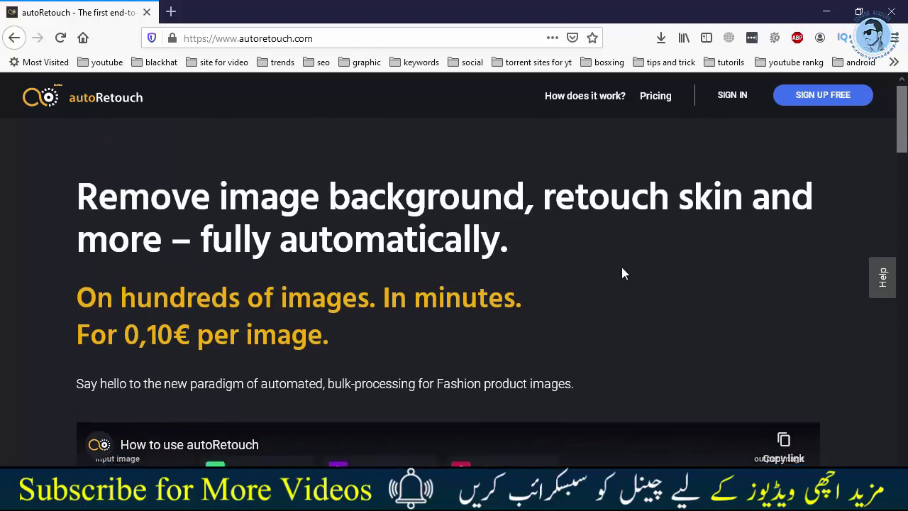
pyautogui.scroll(-1, 599, 286)
pyautogui.scroll(-1, 574, 312)
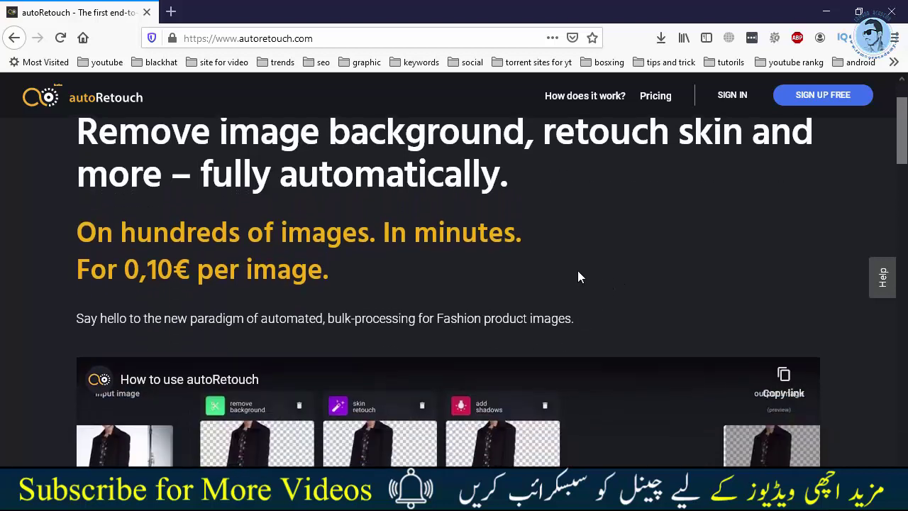
pyautogui.scroll(2, 577, 276)
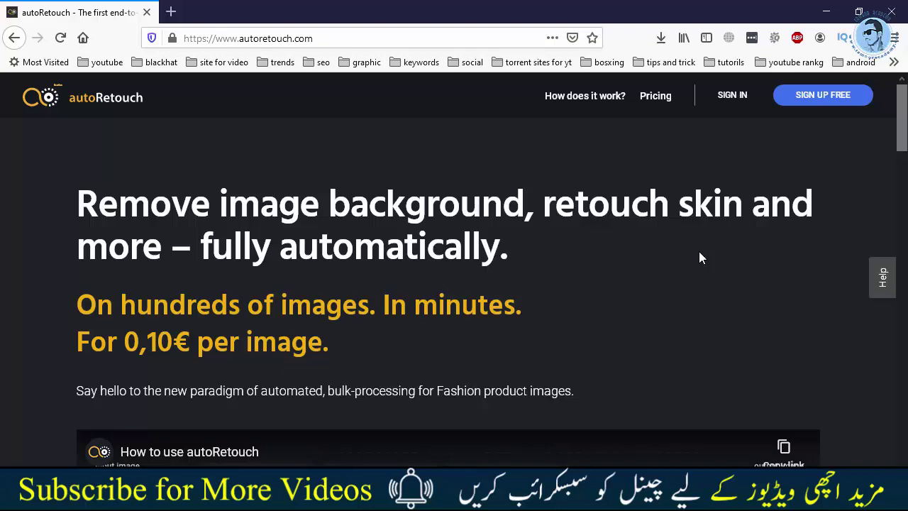
pyautogui.scroll(-3, 903, 145)
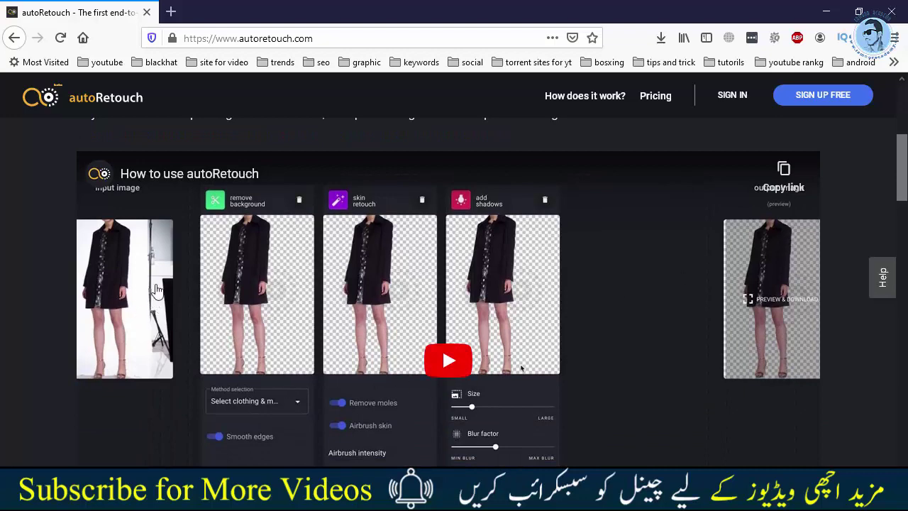
pyautogui.scroll(-2, 157, 269)
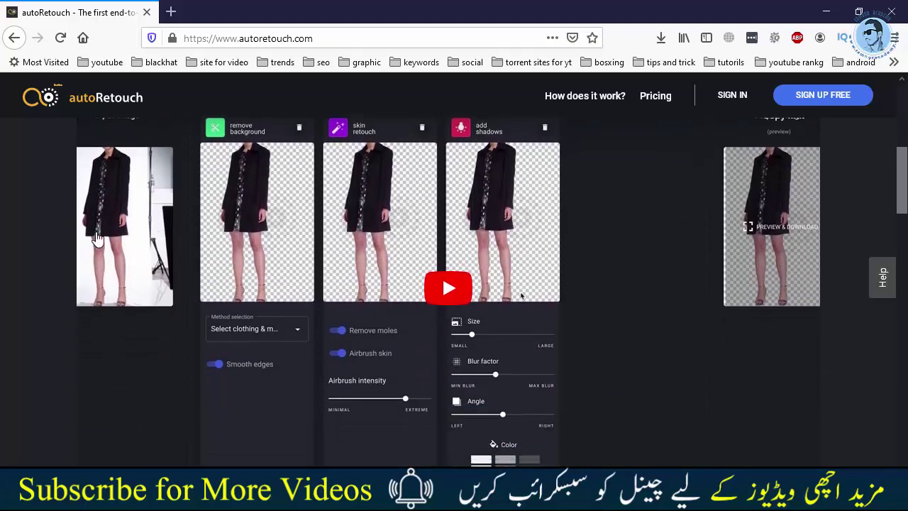
pyautogui.scroll(-2, 474, 217)
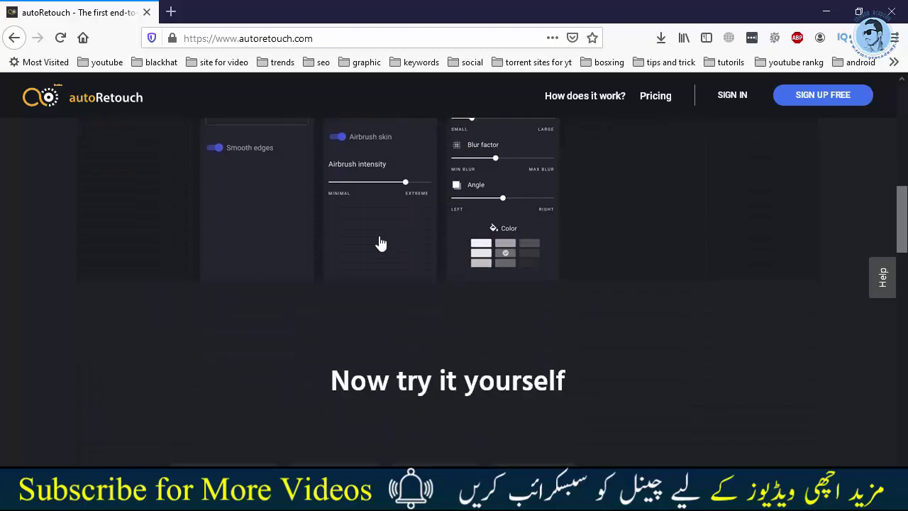
pyautogui.scroll(-3, 379, 244)
pyautogui.scroll(-2, 257, 283)
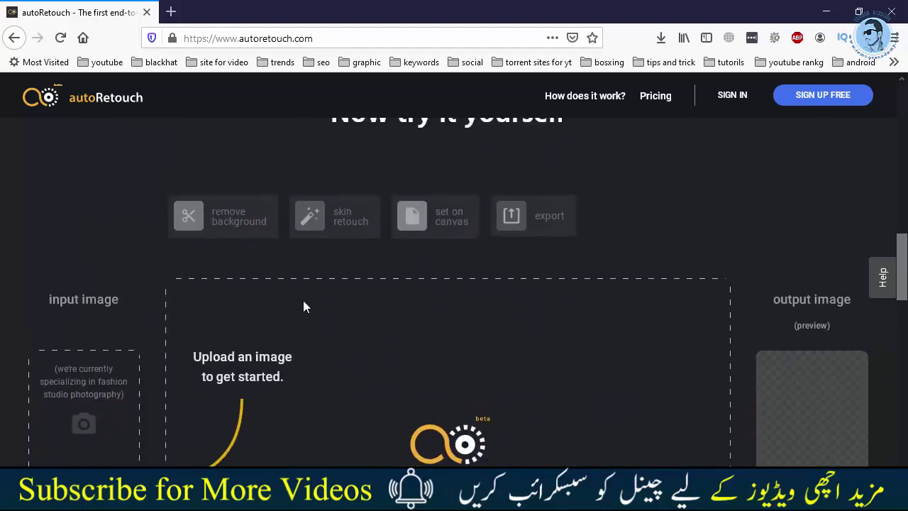
pyautogui.scroll(3, 305, 306)
pyautogui.scroll(-2, 376, 284)
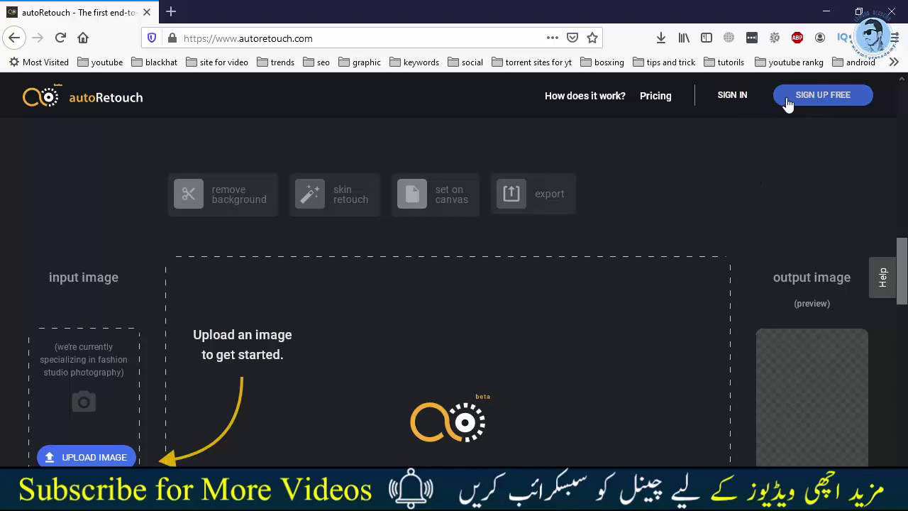
# Sign in and create 'Workflow - created 01.06.2020' in sketch mode, starting with remove background.
pyautogui.click(749, 96)
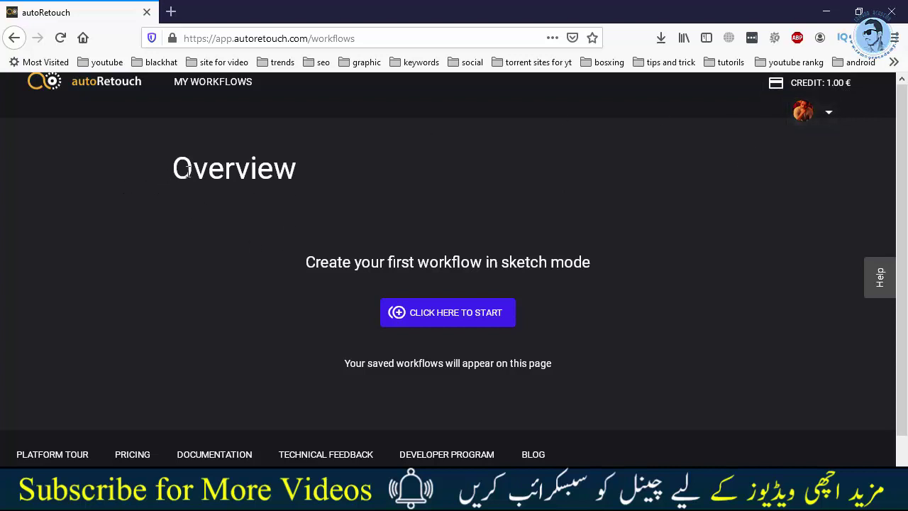
pyautogui.moveTo(188, 172); pyautogui.dragTo(292, 195)
pyautogui.click(287, 258)
pyautogui.moveTo(314, 270); pyautogui.dragTo(631, 259)
pyautogui.click(646, 244)
pyautogui.scroll(-2, 638, 193)
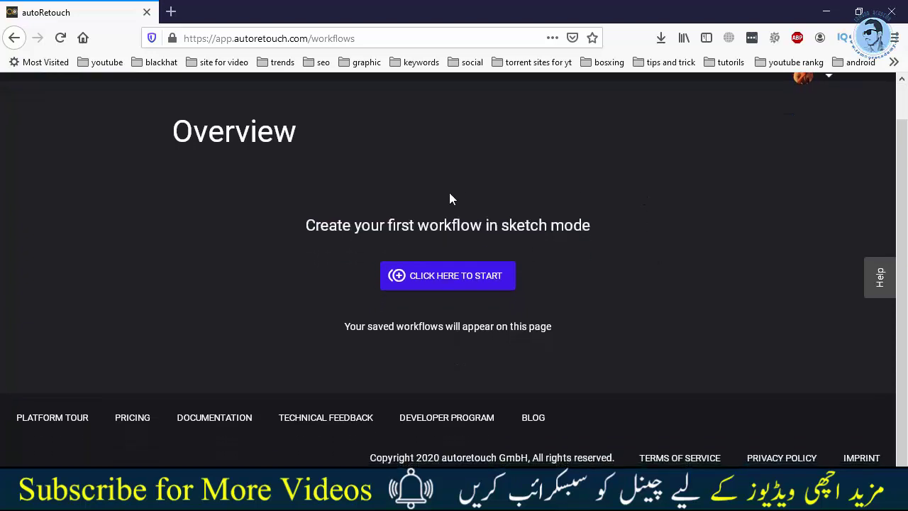
pyautogui.click(422, 274)
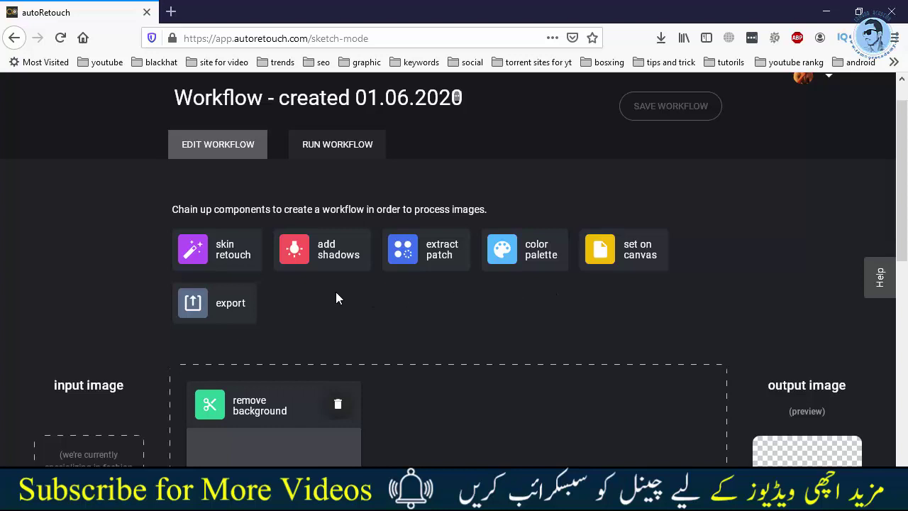
# Upload the man's portrait, check its processed cut-out preview, and open the Method selection dropdown.
pyautogui.scroll(-2, 484, 302)
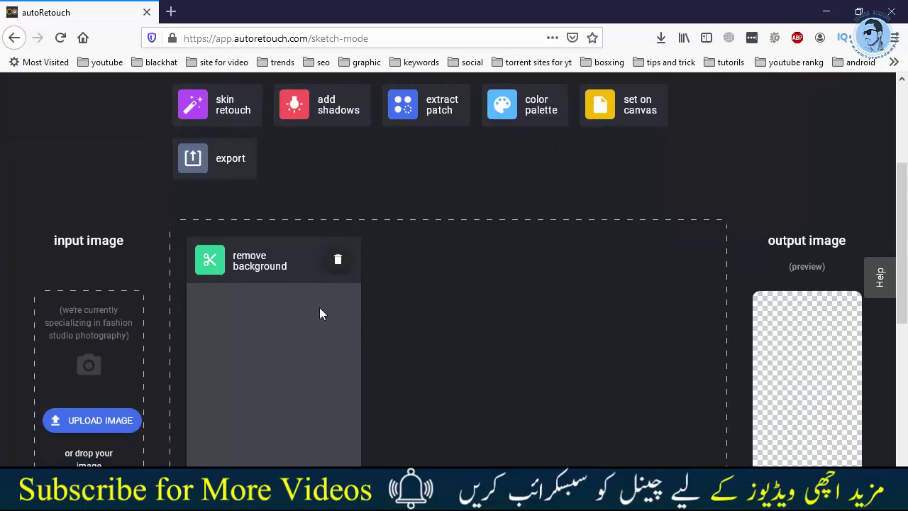
pyautogui.scroll(-1, 422, 274)
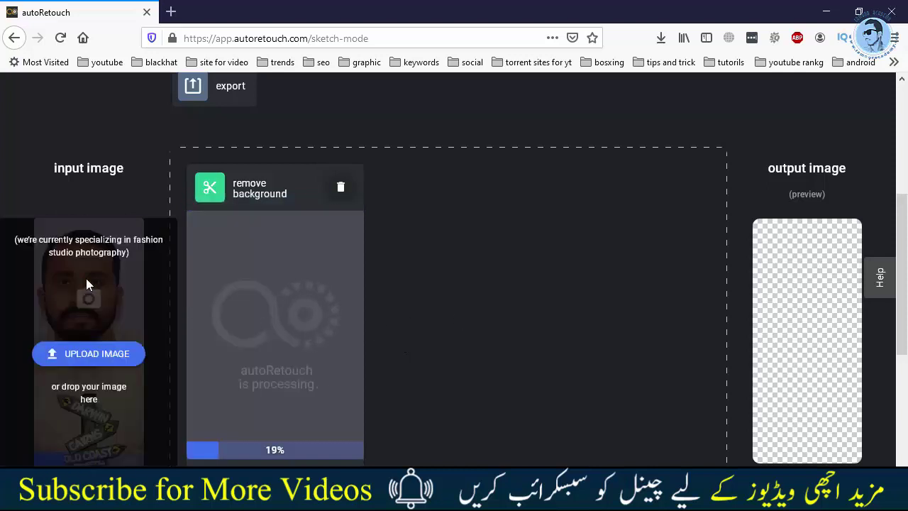
pyautogui.scroll(-2, 436, 301)
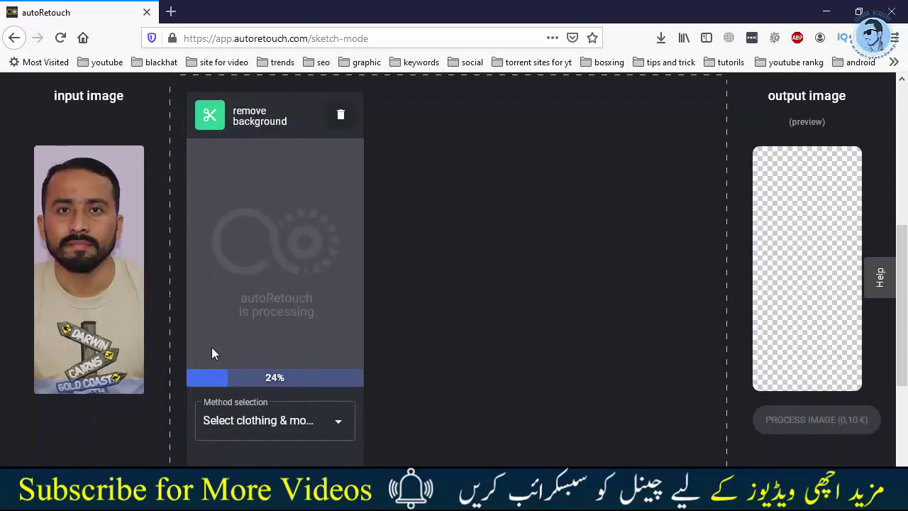
pyautogui.scroll(2, 310, 372)
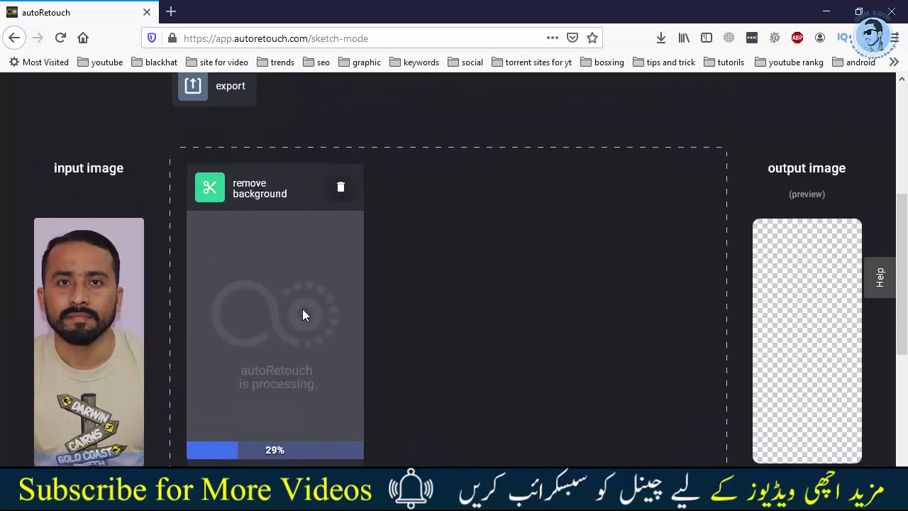
pyautogui.scroll(-2, 296, 316)
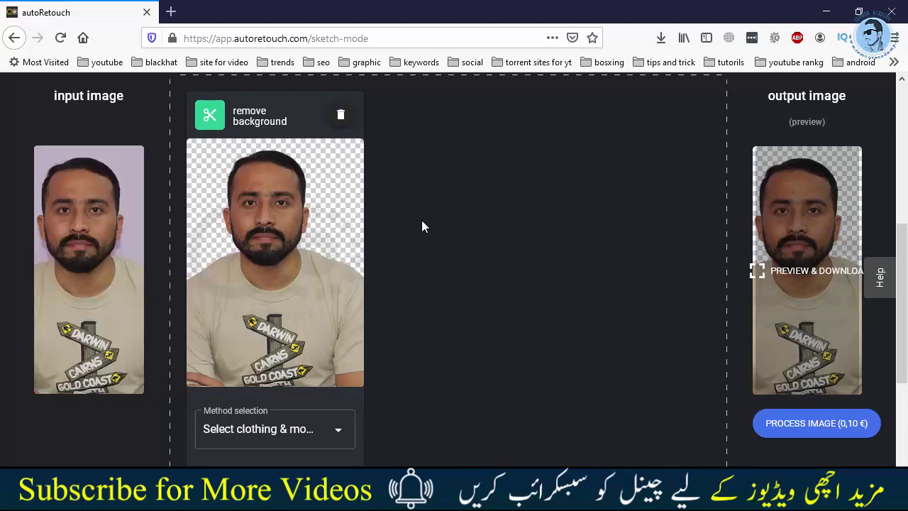
pyautogui.scroll(-2, 290, 225)
pyautogui.scroll(2, 310, 230)
pyautogui.scroll(-2, 445, 224)
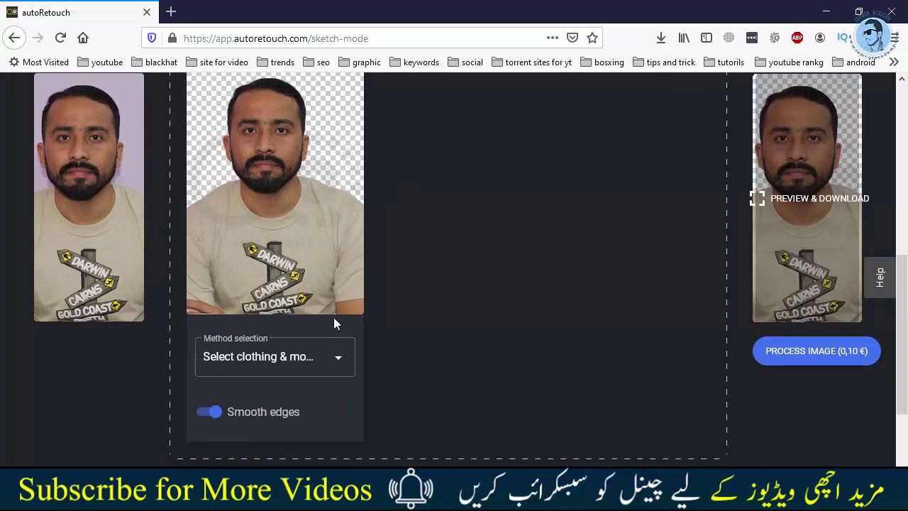
pyautogui.scroll(-2, 386, 333)
pyautogui.click(351, 290)
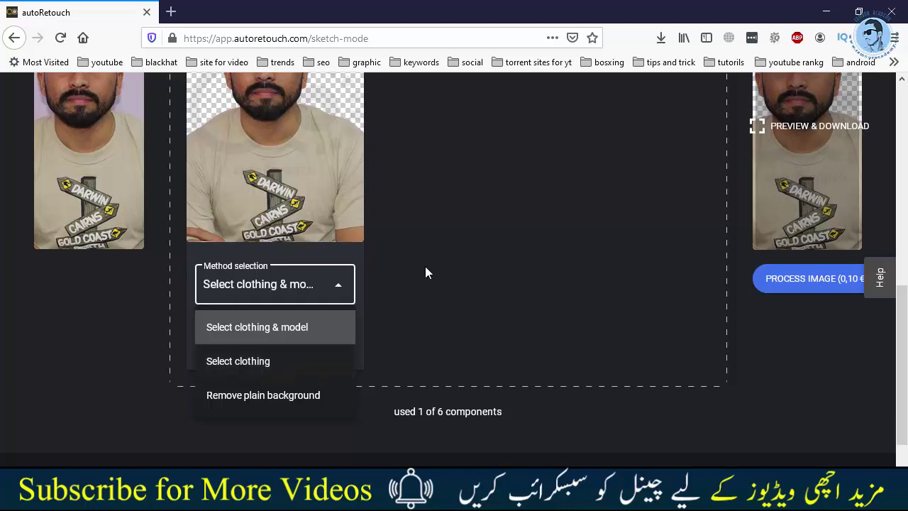
# Try the clothing-only method, then set background removal back to 'Select clothing & model'.
pyautogui.scroll(2, 435, 266)
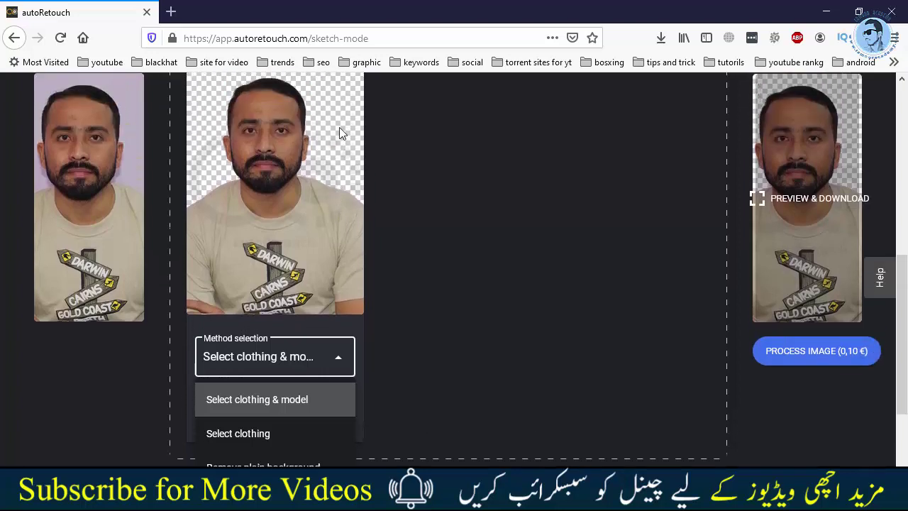
pyautogui.scroll(-4, 484, 242)
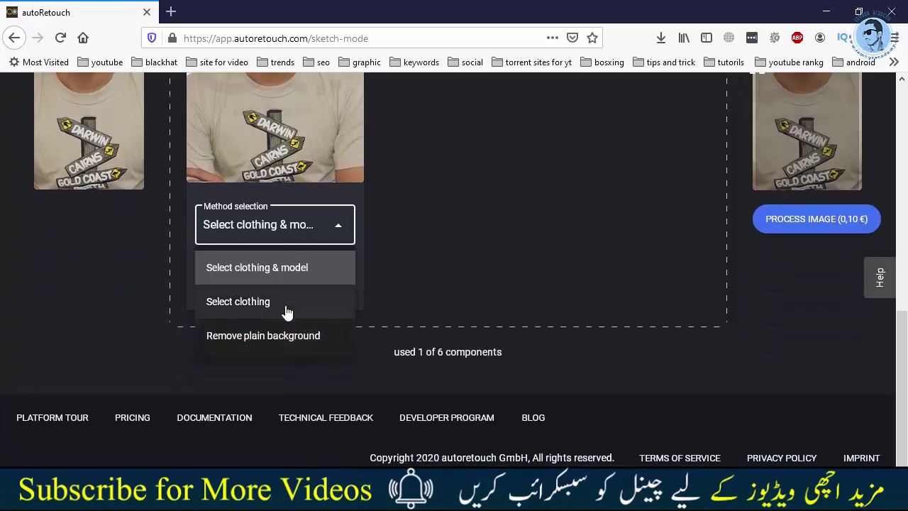
pyautogui.click(283, 304)
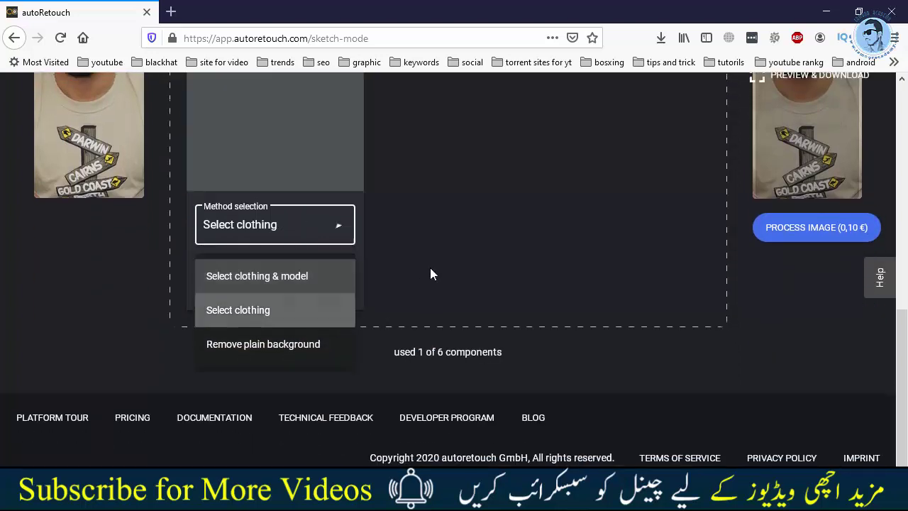
pyautogui.scroll(4, 461, 272)
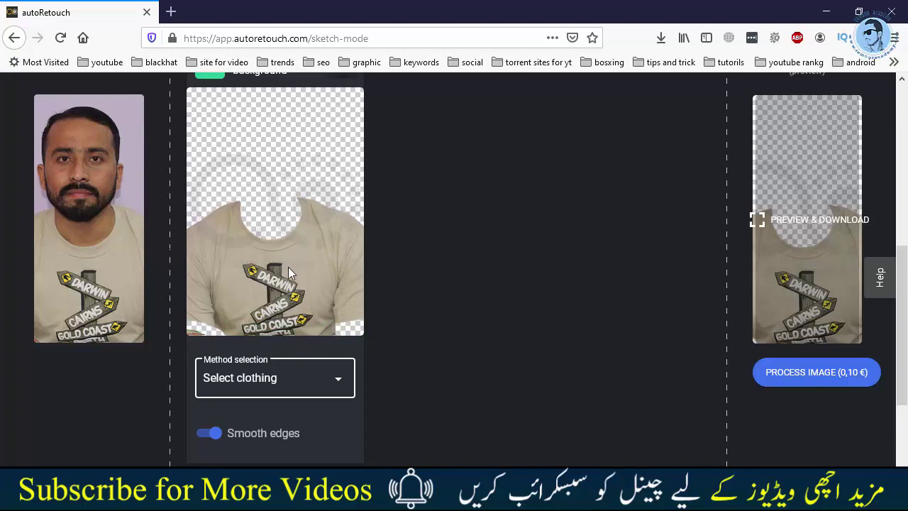
pyautogui.click(292, 250)
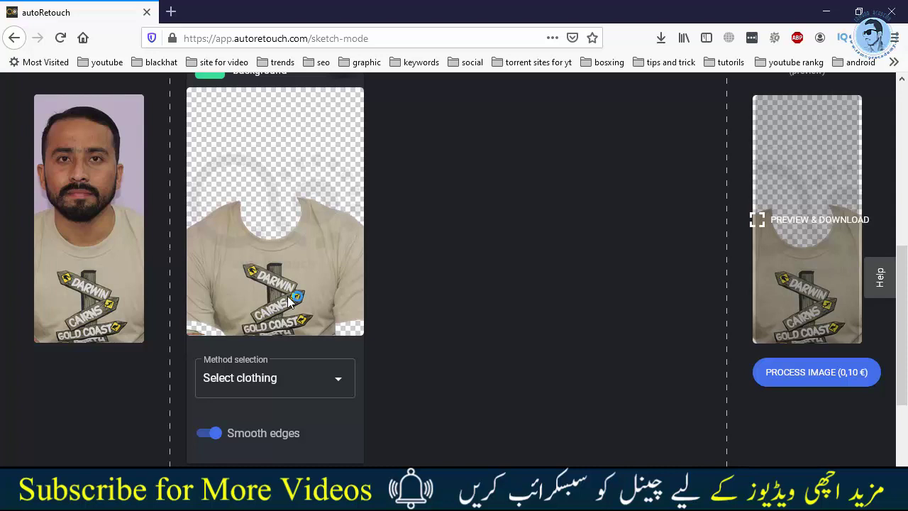
pyautogui.click(323, 379)
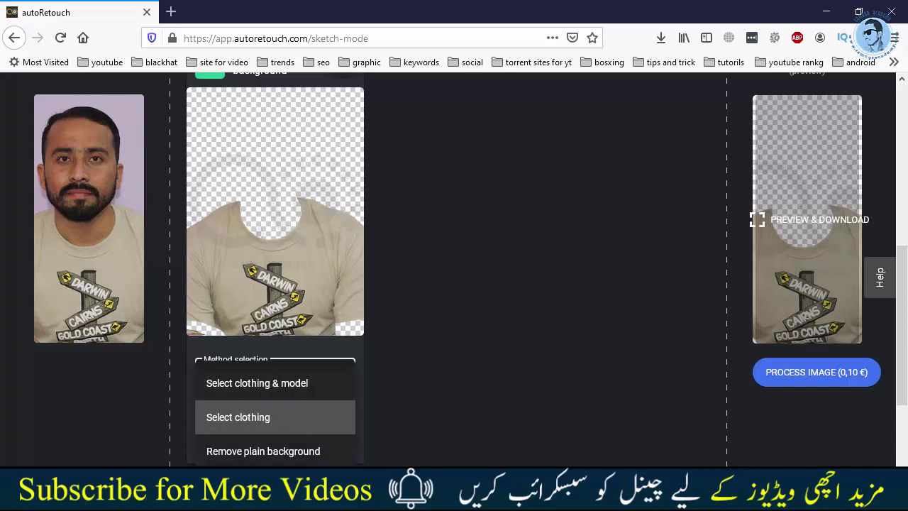
pyautogui.click(276, 387)
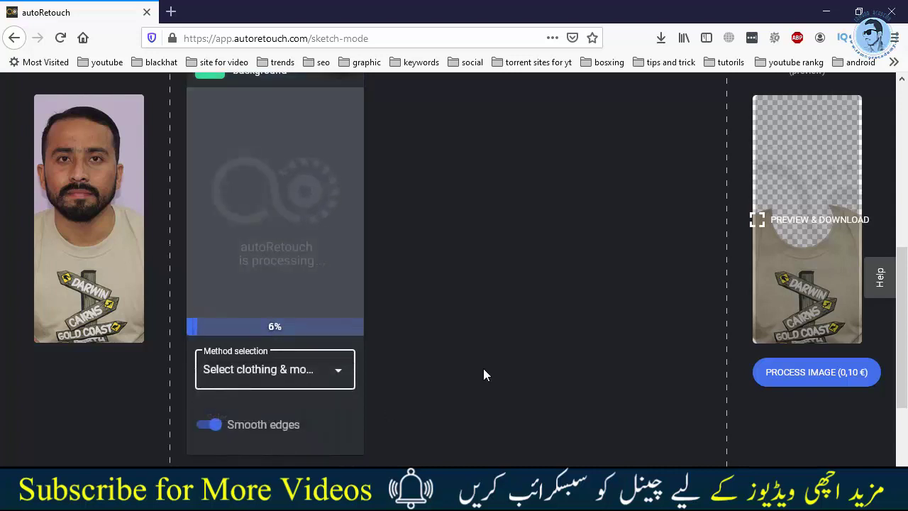
pyautogui.scroll(-1, 266, 302)
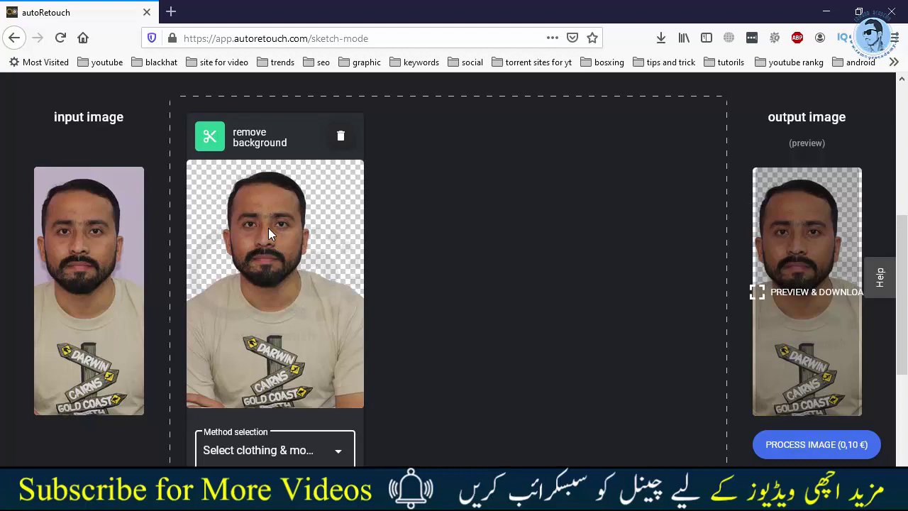
pyautogui.scroll(3, 268, 228)
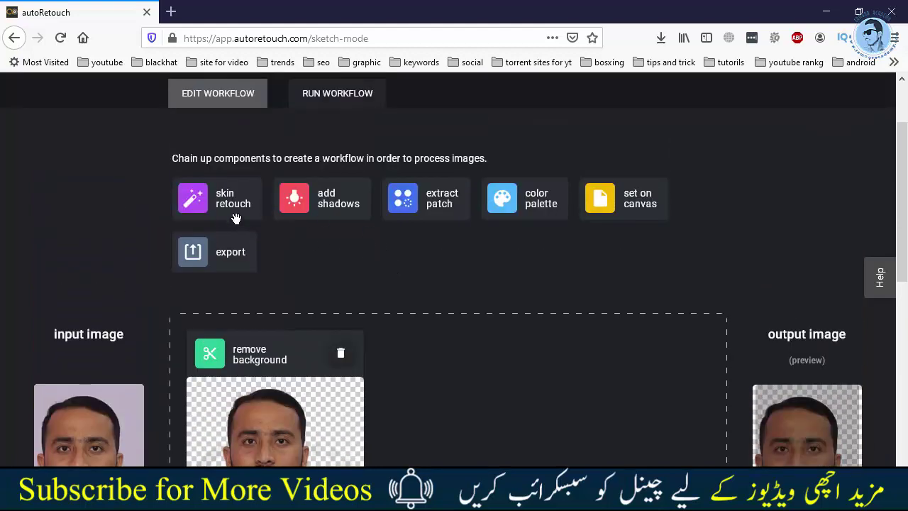
# Add skin retouch after remove background, with Remove moles and Airbrush skin enabled.
pyautogui.moveTo(226, 213)
pyautogui.mouseDown()
pyautogui.moveTo(445, 368)
pyautogui.moveTo(463, 362)
pyautogui.mouseUp()
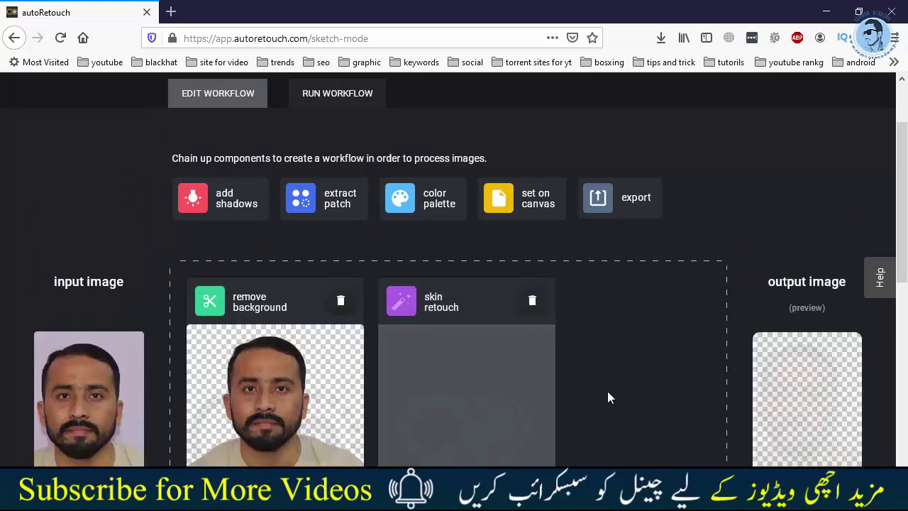
pyautogui.scroll(-3, 568, 369)
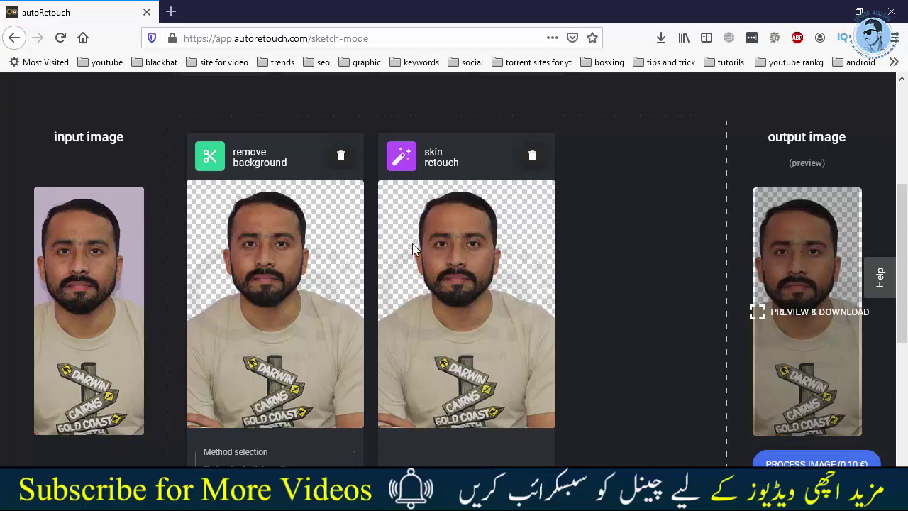
pyautogui.scroll(2, 468, 269)
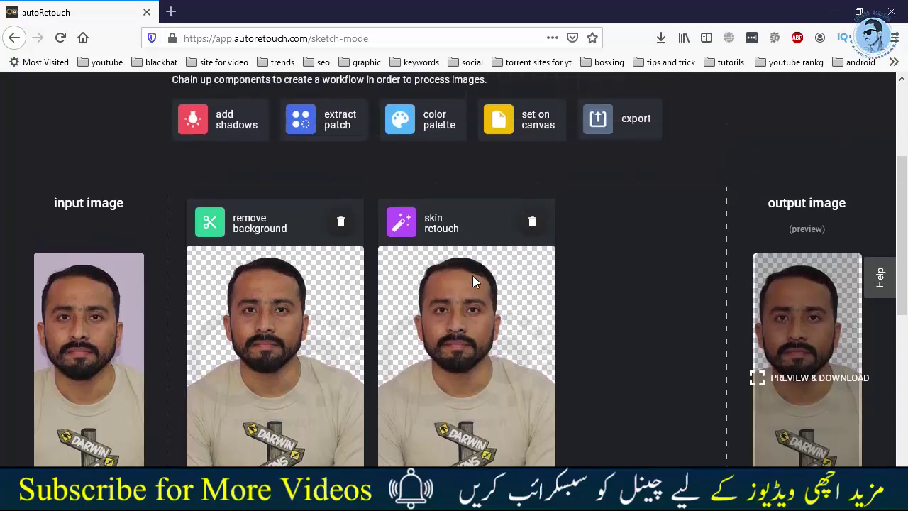
pyautogui.scroll(-2, 469, 287)
pyautogui.scroll(1, 496, 277)
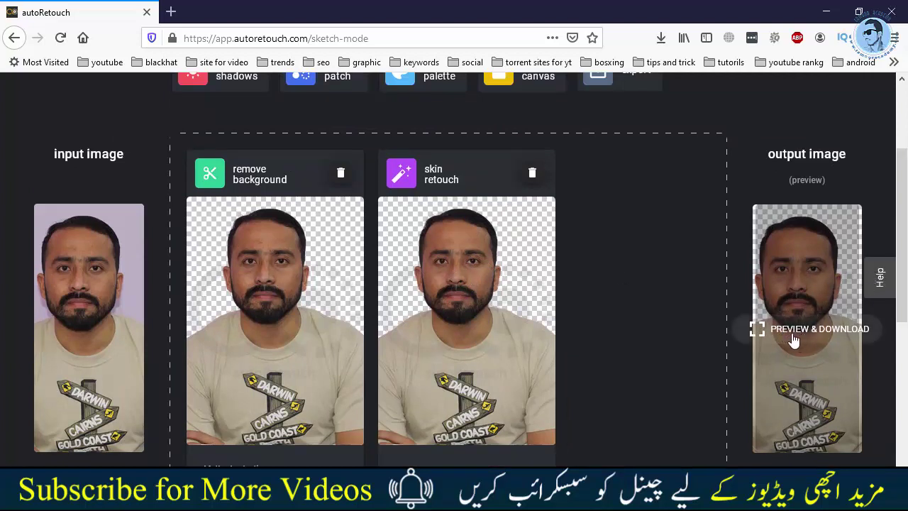
pyautogui.scroll(-2, 796, 342)
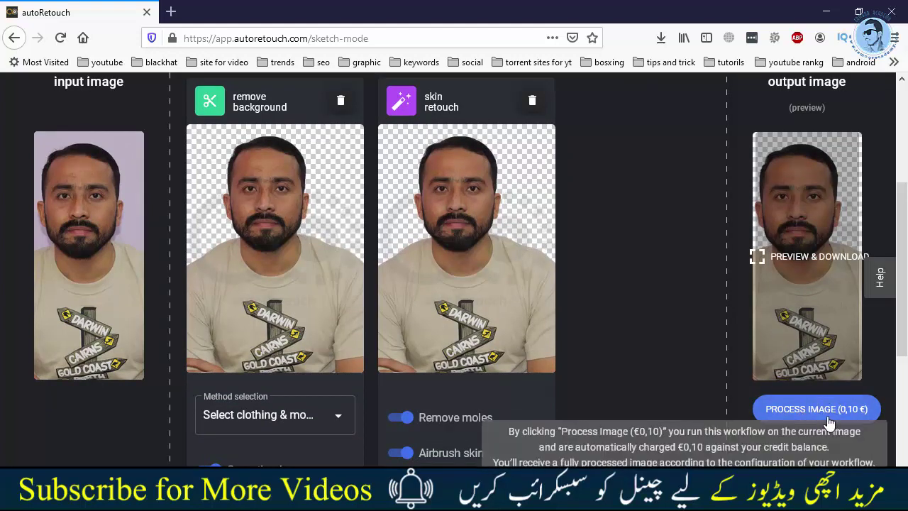
# Switch Remove moles off and back on in the skin retouch step.
pyautogui.scroll(-4, 693, 365)
pyautogui.scroll(2, 452, 347)
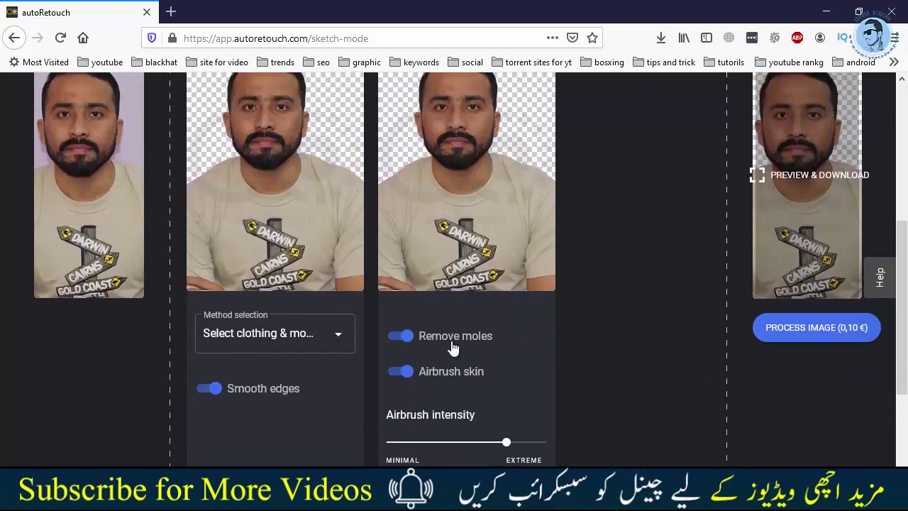
pyautogui.click(404, 346)
pyautogui.scroll(2, 450, 218)
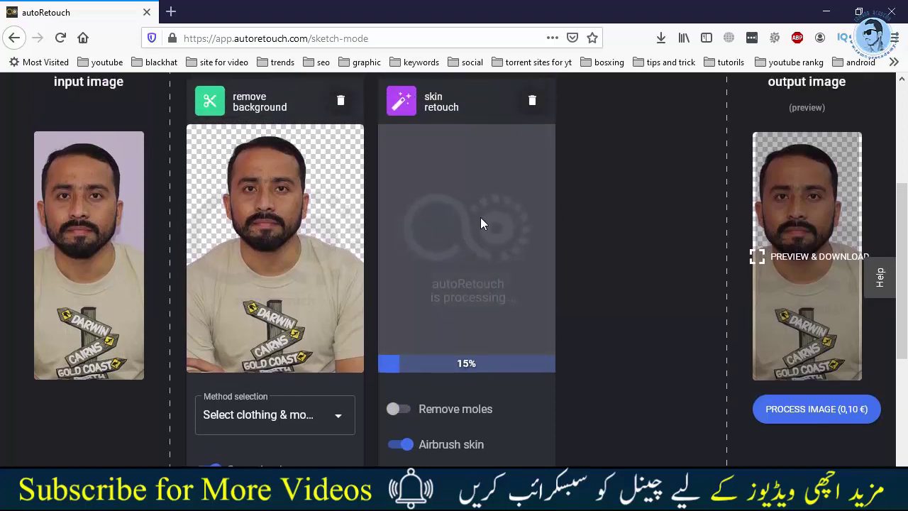
pyautogui.click(413, 408)
pyautogui.scroll(-2, 610, 354)
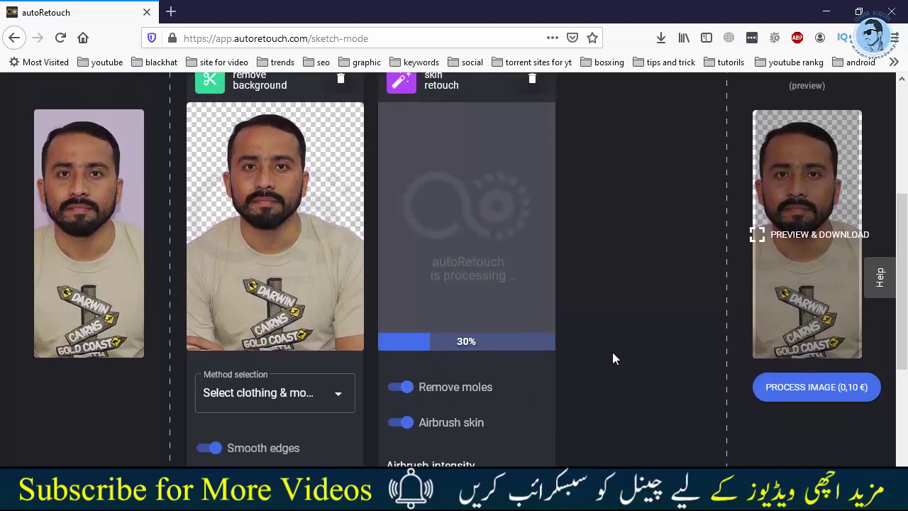
pyautogui.scroll(-2, 442, 385)
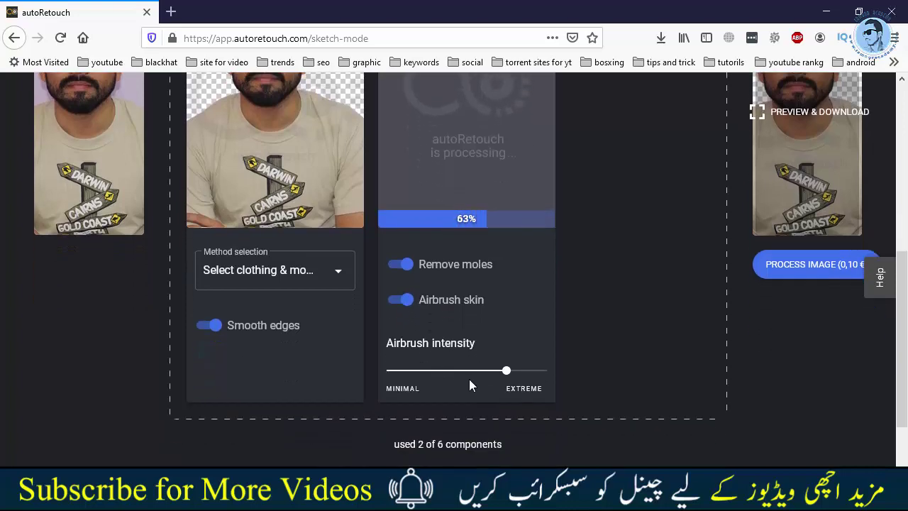
pyautogui.scroll(5, 469, 379)
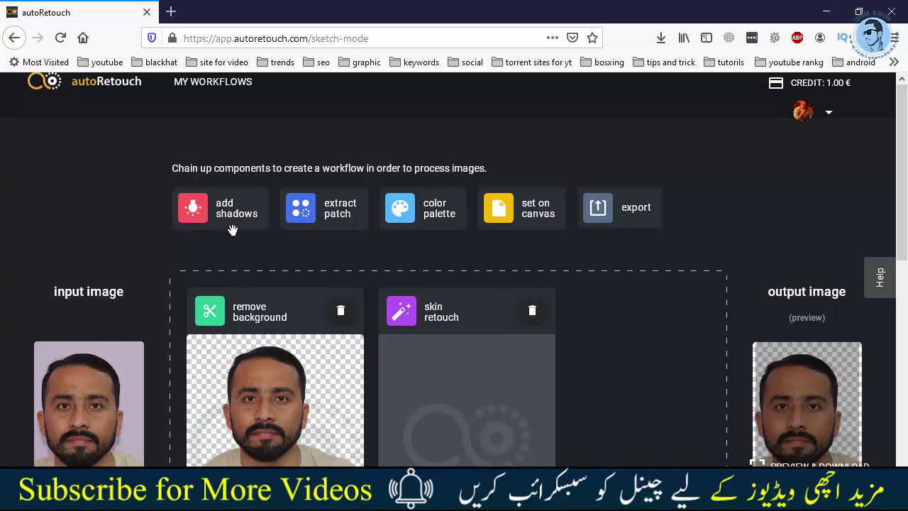
pyautogui.scroll(-4, 261, 249)
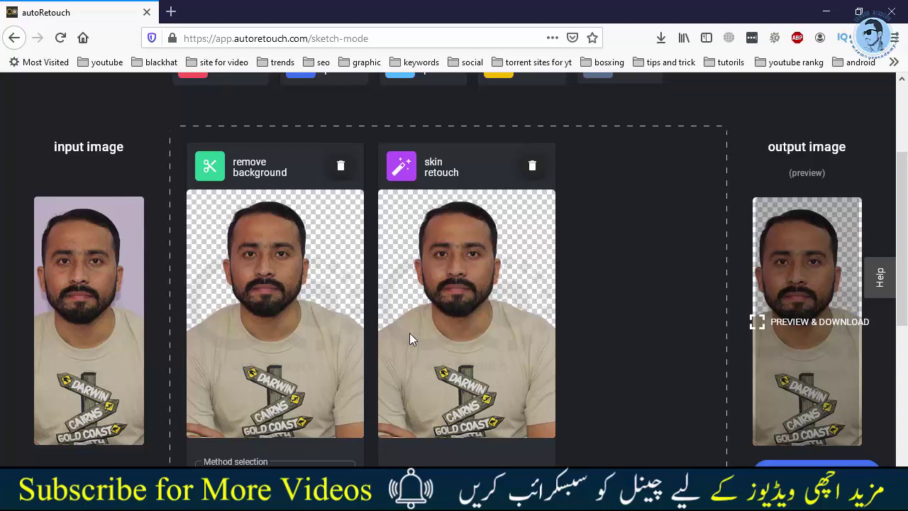
pyautogui.scroll(2, 410, 333)
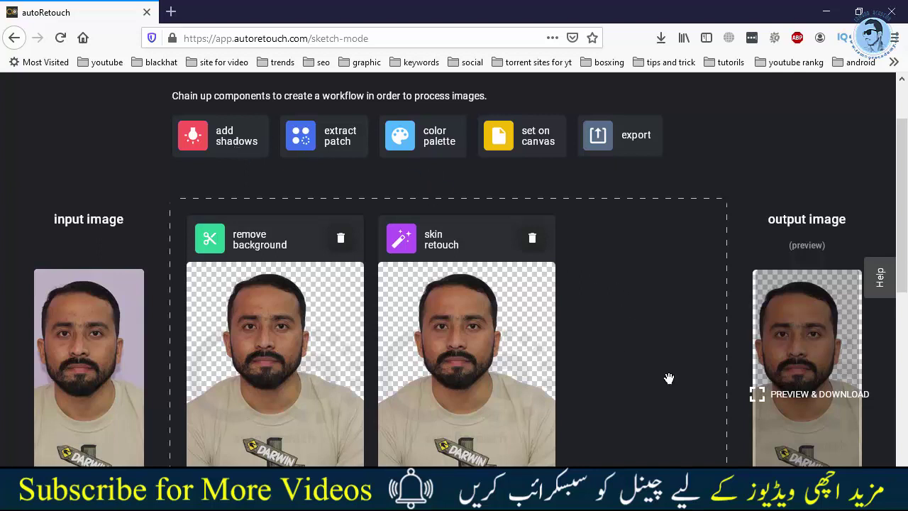
# Add an add shadows step after skin retouch and view its size, blur and angle settings.
pyautogui.moveTo(668, 378); pyautogui.dragTo(658, 290)
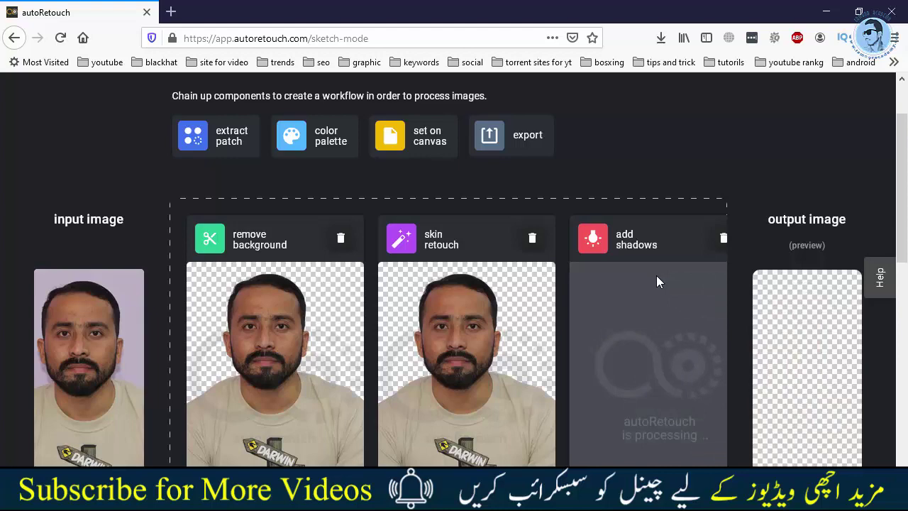
pyautogui.scroll(-2, 652, 263)
pyautogui.scroll(-1, 649, 250)
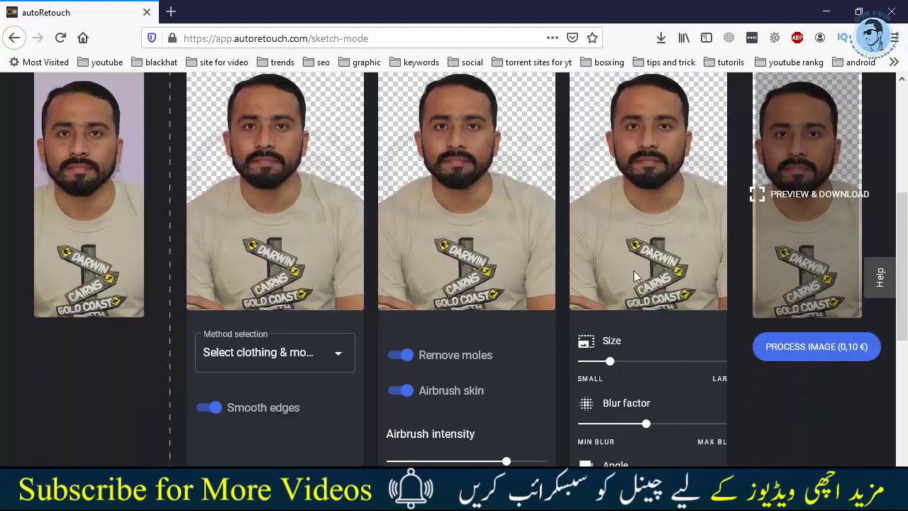
pyautogui.scroll(-1, 633, 271)
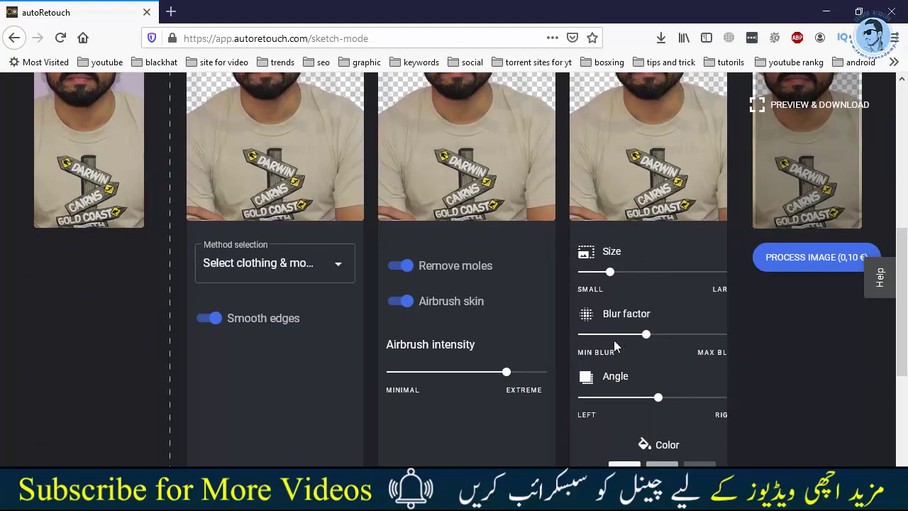
pyautogui.scroll(1, 663, 213)
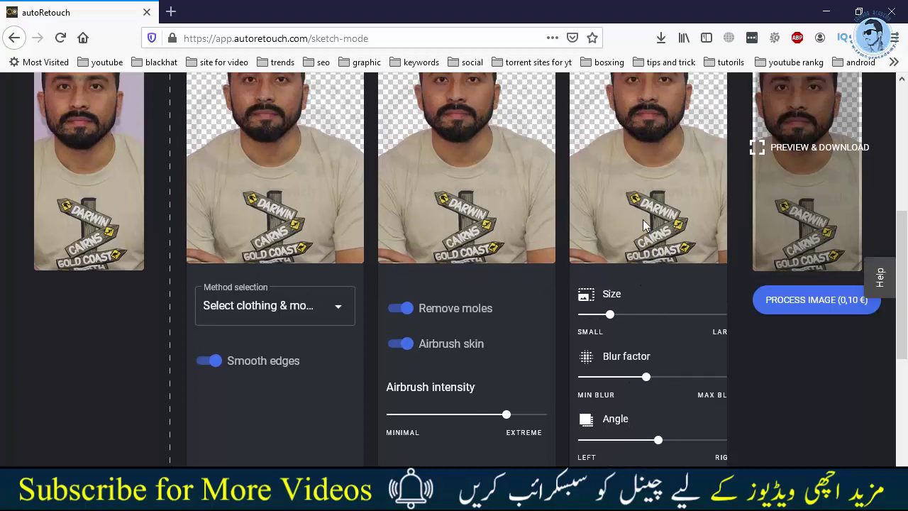
pyautogui.scroll(-1, 624, 245)
pyautogui.scroll(-1, 633, 358)
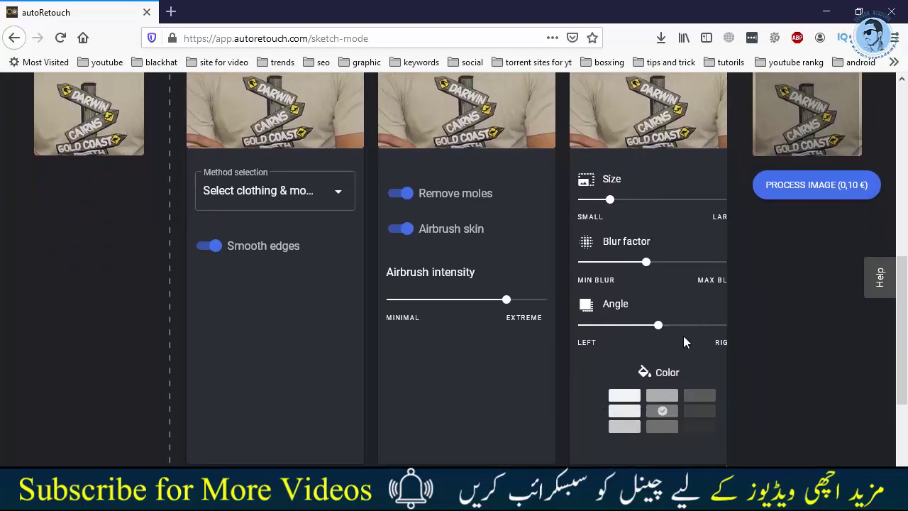
# Set the shadow colour to the darkest grey and review each step's portrait preview.
pyautogui.click(705, 428)
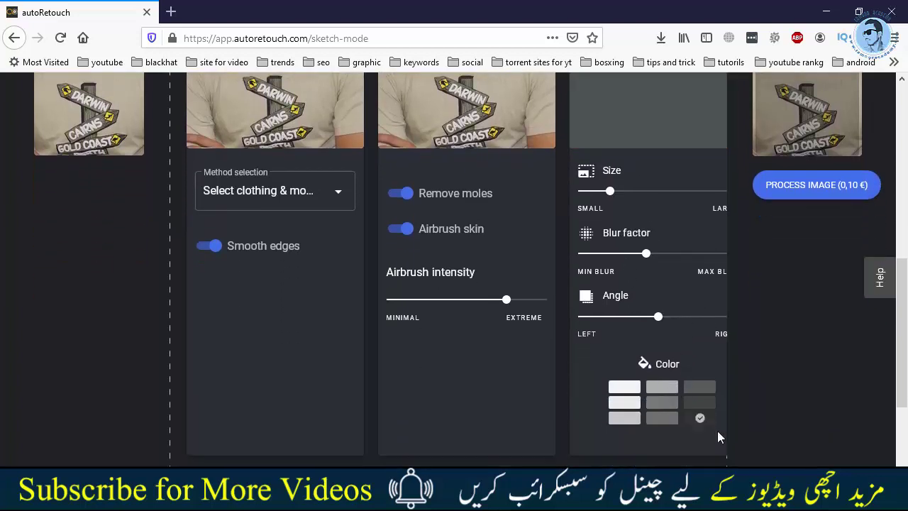
pyautogui.scroll(2, 672, 328)
pyautogui.scroll(1, 679, 213)
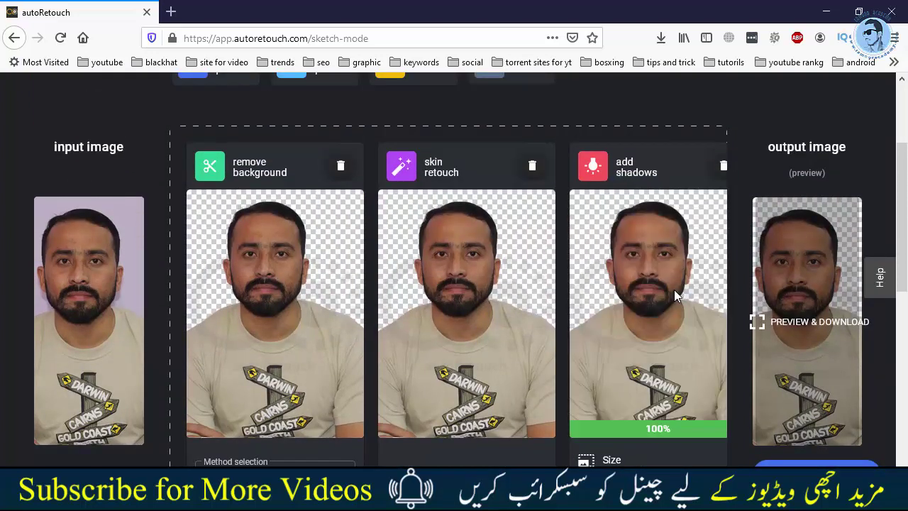
pyautogui.scroll(-1, 675, 263)
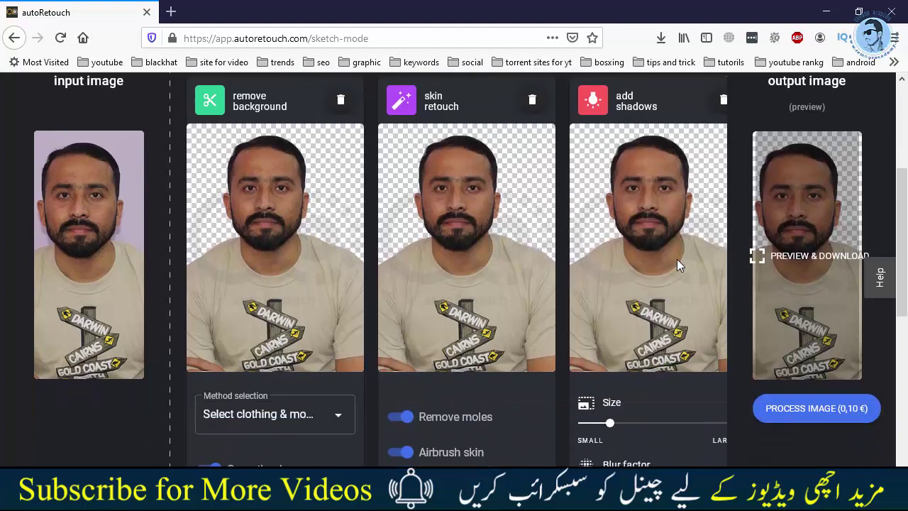
pyautogui.scroll(-2, 675, 263)
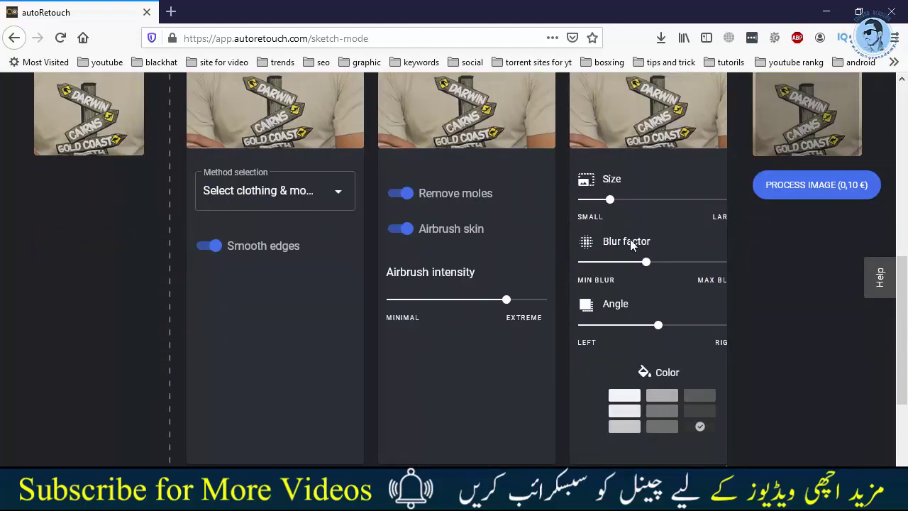
pyautogui.scroll(2, 648, 241)
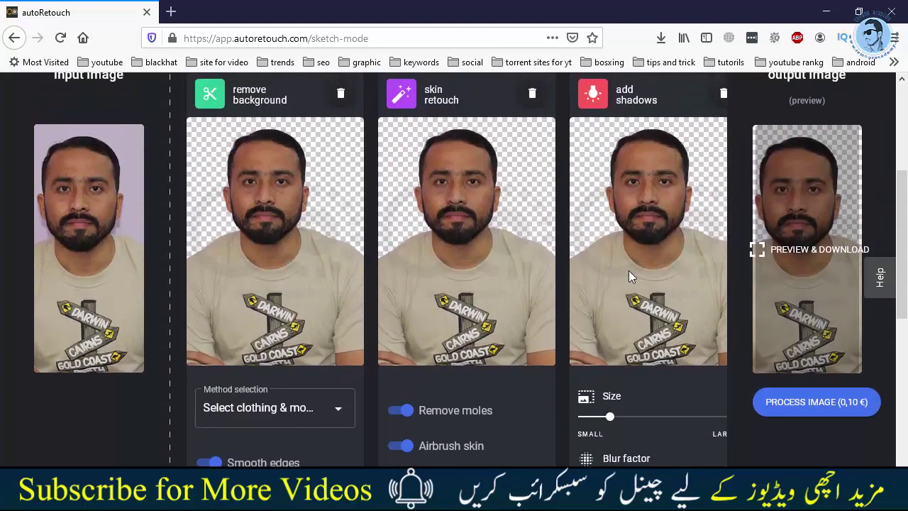
pyautogui.scroll(-1, 631, 271)
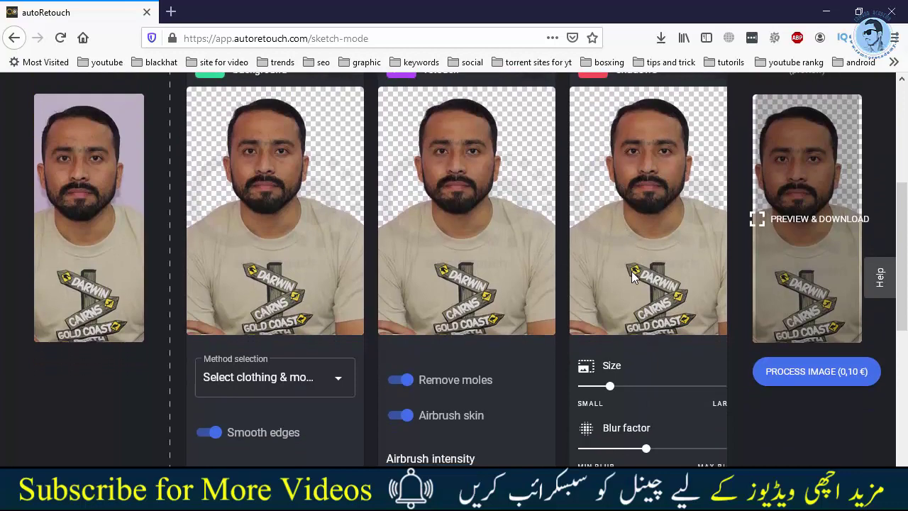
pyautogui.scroll(-2, 630, 271)
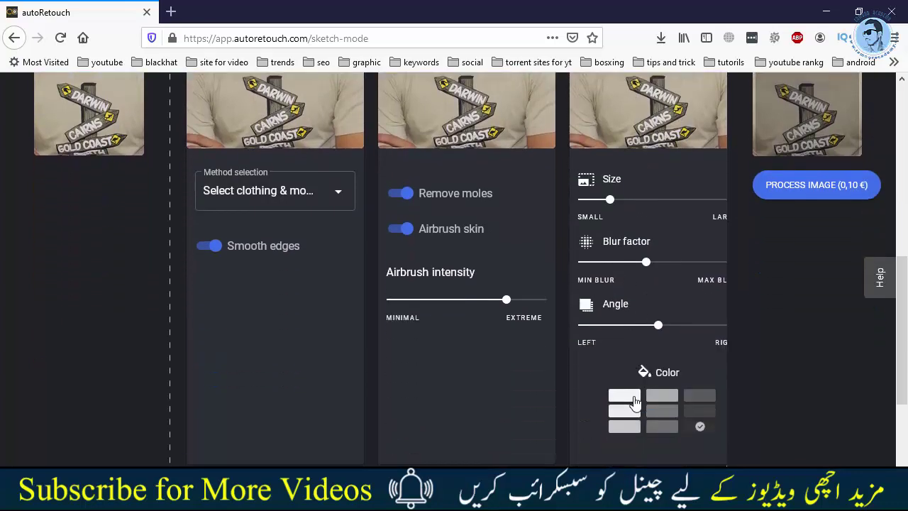
pyautogui.scroll(1, 634, 331)
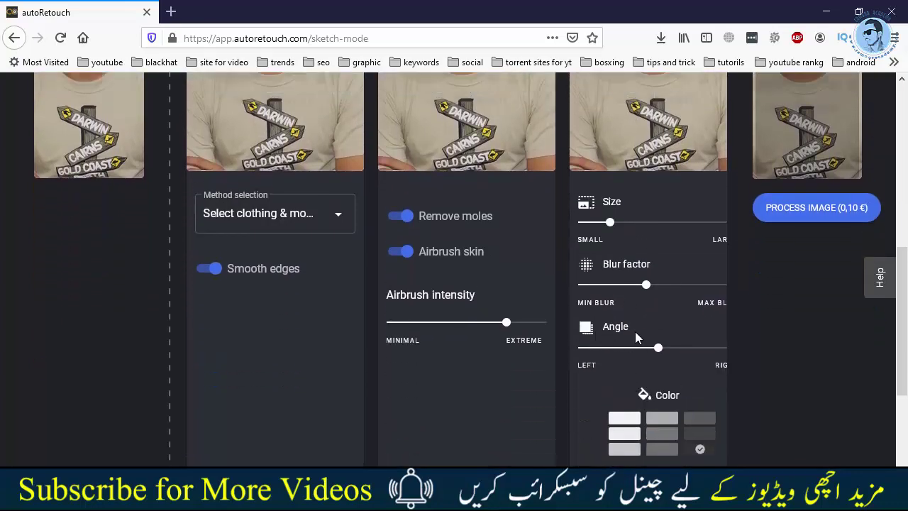
pyautogui.scroll(4, 635, 332)
pyautogui.scroll(-2, 444, 282)
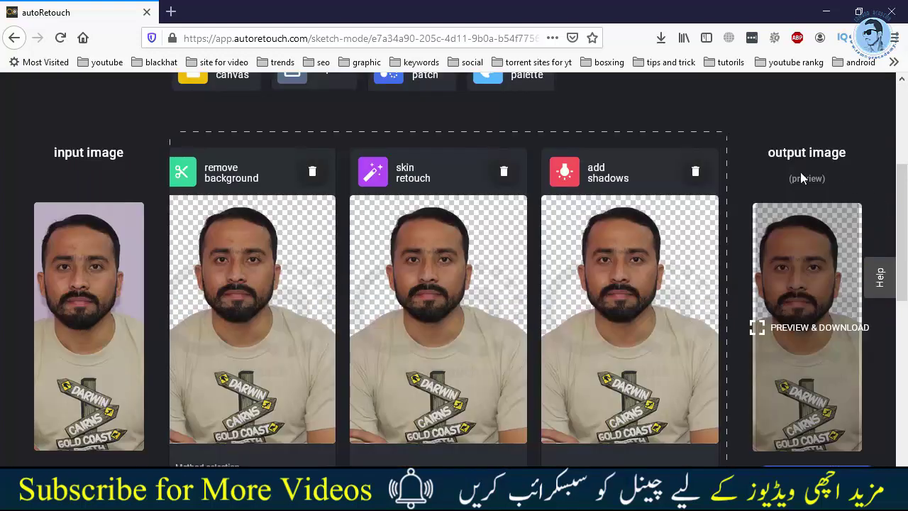
pyautogui.scroll(2, 713, 168)
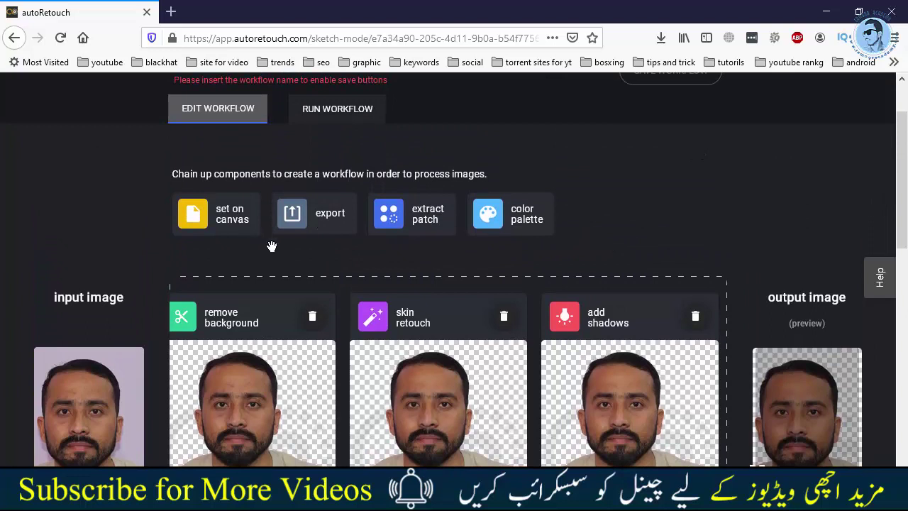
# Add a set on canvas step after add shadows.
pyautogui.scroll(-1, 266, 241)
pyautogui.moveTo(241, 151)
pyautogui.mouseDown()
pyautogui.moveTo(727, 282)
pyautogui.moveTo(659, 317)
pyautogui.mouseUp()
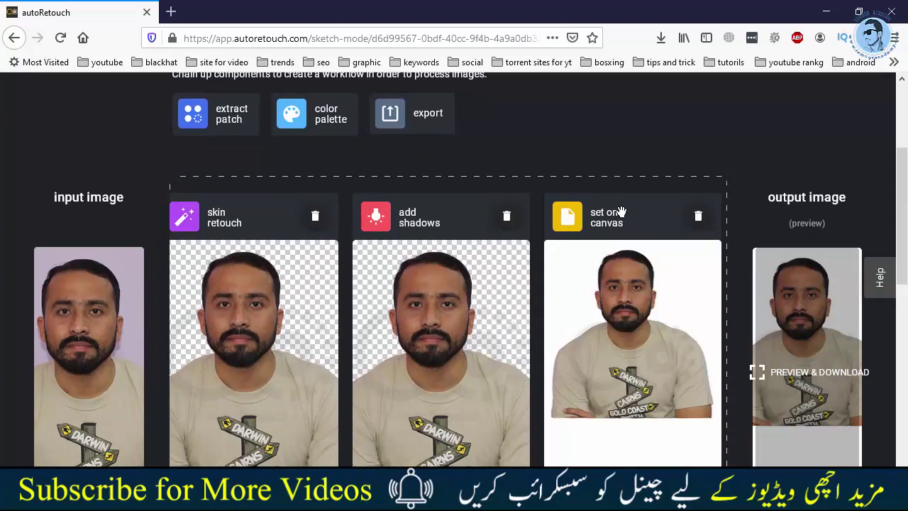
pyautogui.scroll(-1, 638, 206)
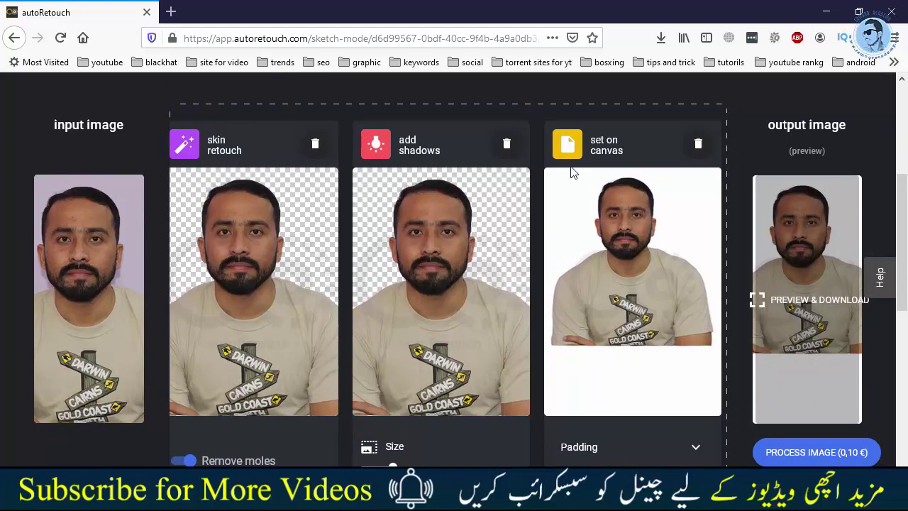
pyautogui.scroll(-1, 617, 312)
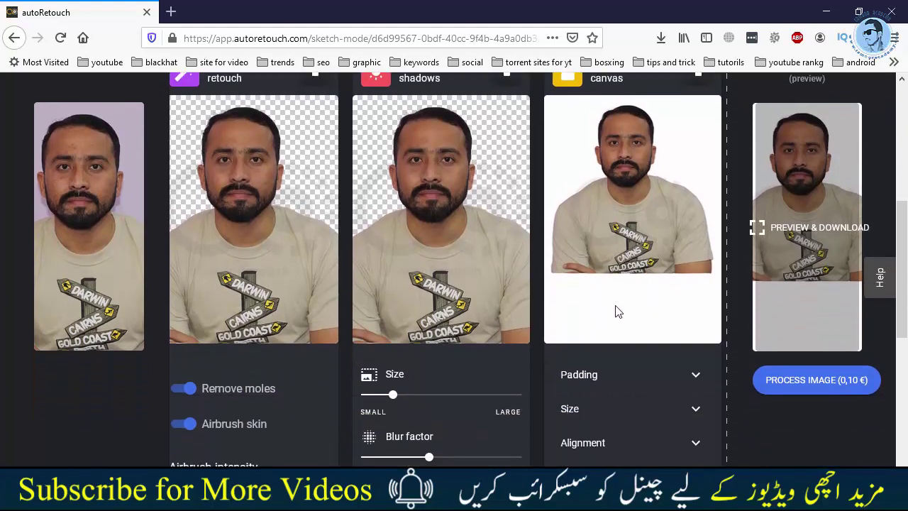
# Check the canvas Padding values (57 per side), then expand the Size width and height settings.
pyautogui.click(657, 375)
pyautogui.scroll(-1, 665, 325)
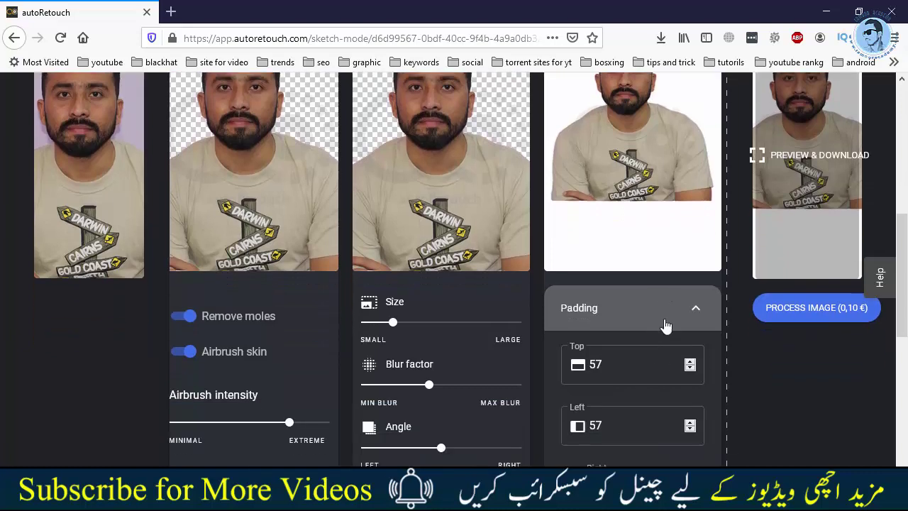
pyautogui.scroll(-2, 631, 392)
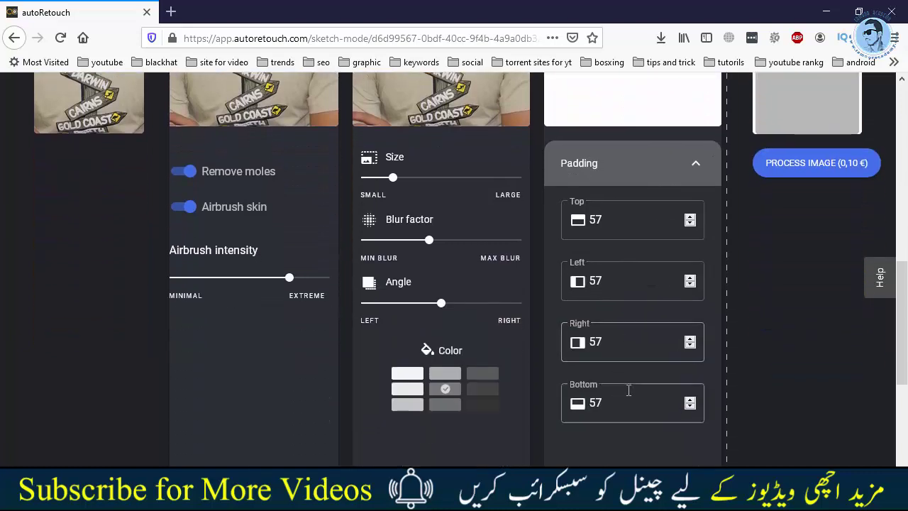
pyautogui.click(687, 166)
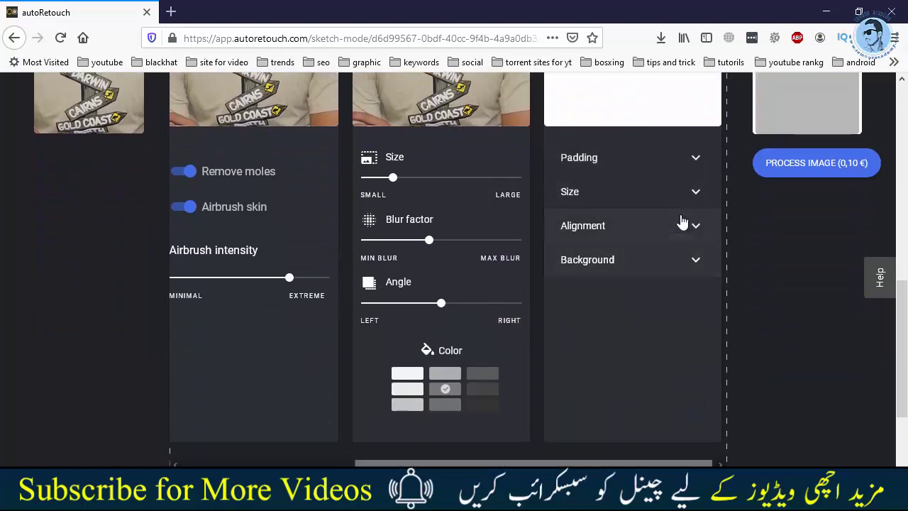
pyautogui.click(670, 191)
pyautogui.scroll(3, 653, 298)
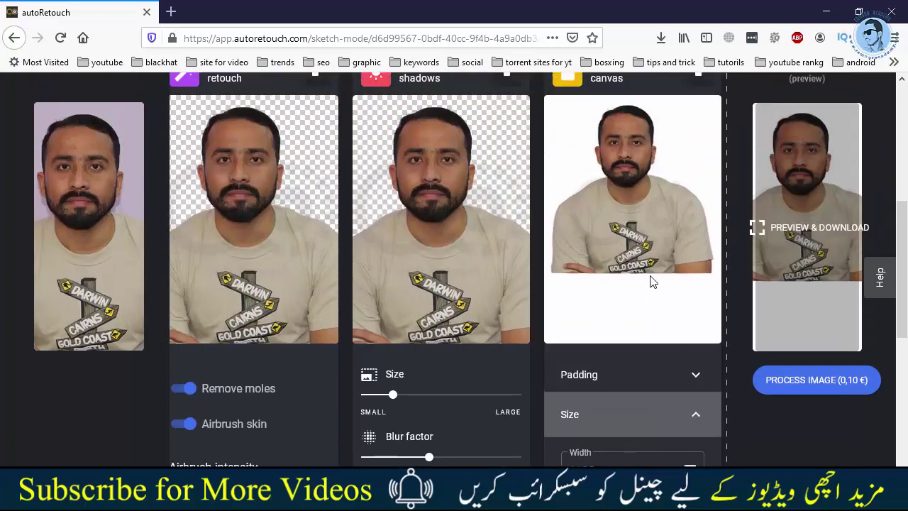
pyautogui.scroll(1, 652, 282)
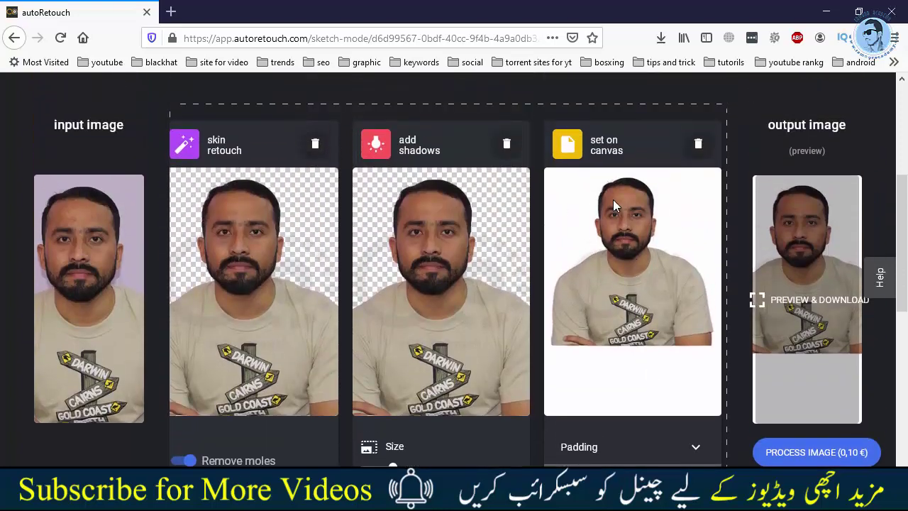
# Change the canvas Height from 1536 to 1150, leaving the width at 1122.
pyautogui.scroll(-1, 614, 206)
pyautogui.scroll(-2, 617, 220)
pyautogui.scroll(-1, 620, 234)
pyautogui.scroll(-1, 618, 261)
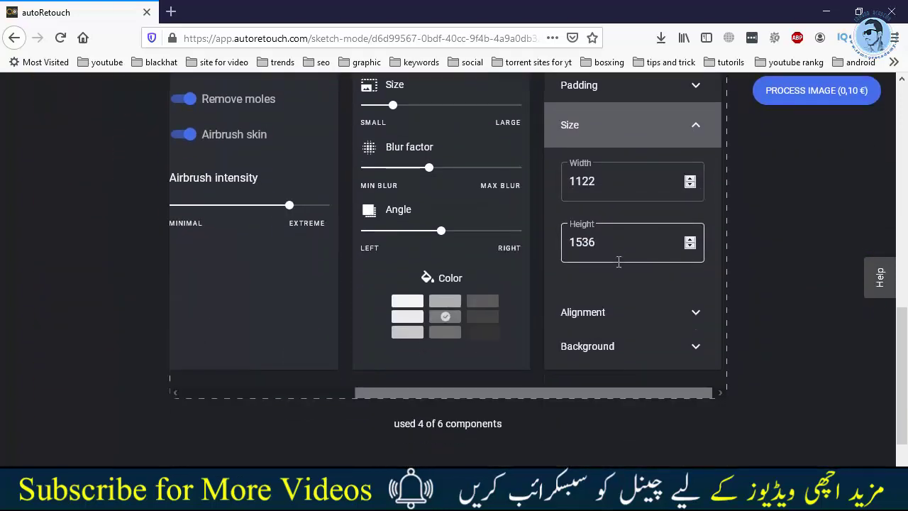
pyautogui.doubleClick(582, 249)
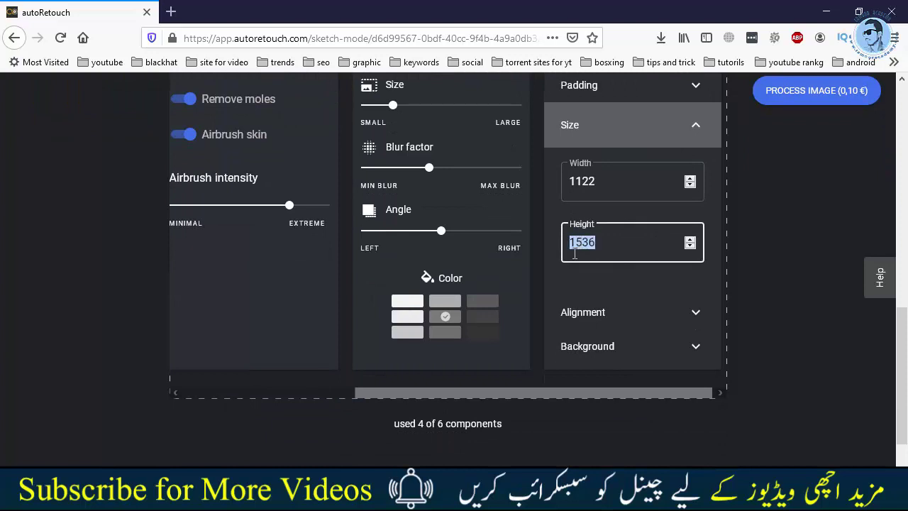
pyautogui.write('11')
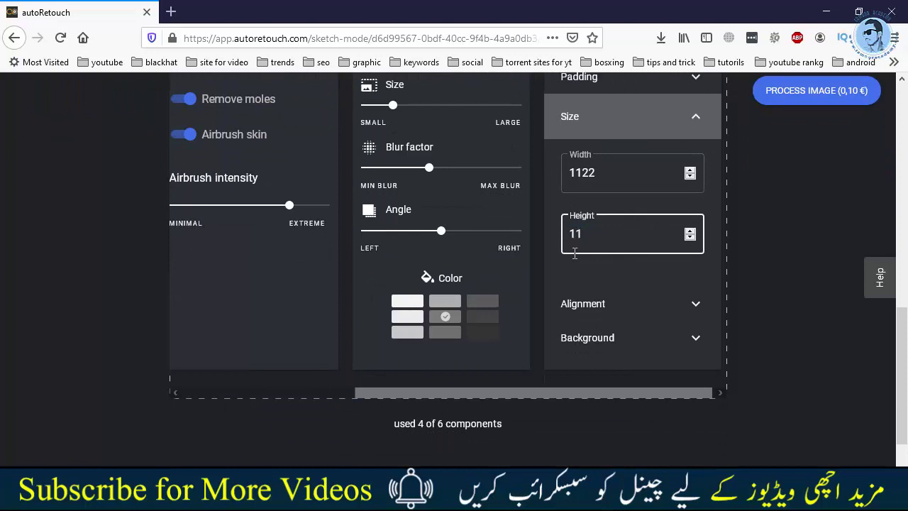
pyautogui.write('50')
pyautogui.scroll(1, 624, 283)
pyautogui.scroll(4, 709, 340)
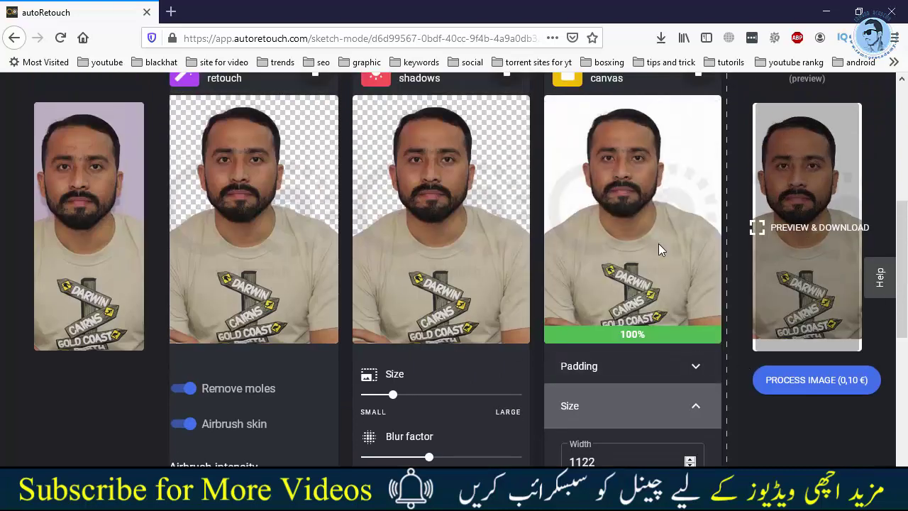
pyautogui.scroll(-2, 657, 239)
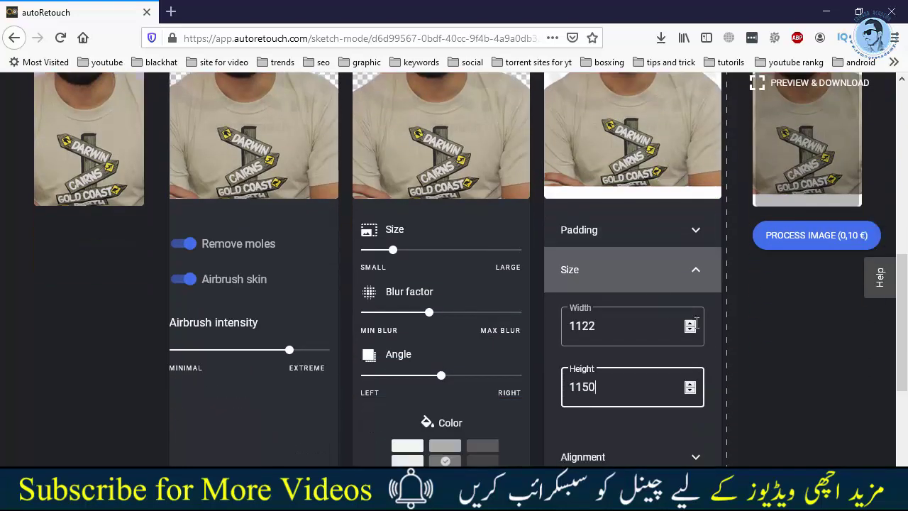
pyautogui.scroll(-2, 696, 323)
pyautogui.scroll(-1, 728, 364)
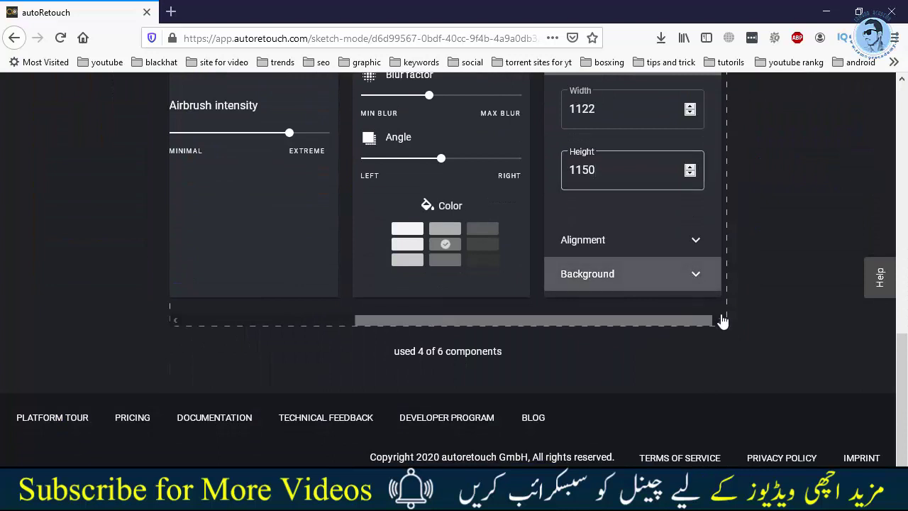
# Set the canvas background to blue 4A90E2 and zoom the page out to see the whole workflow.
pyautogui.click(702, 280)
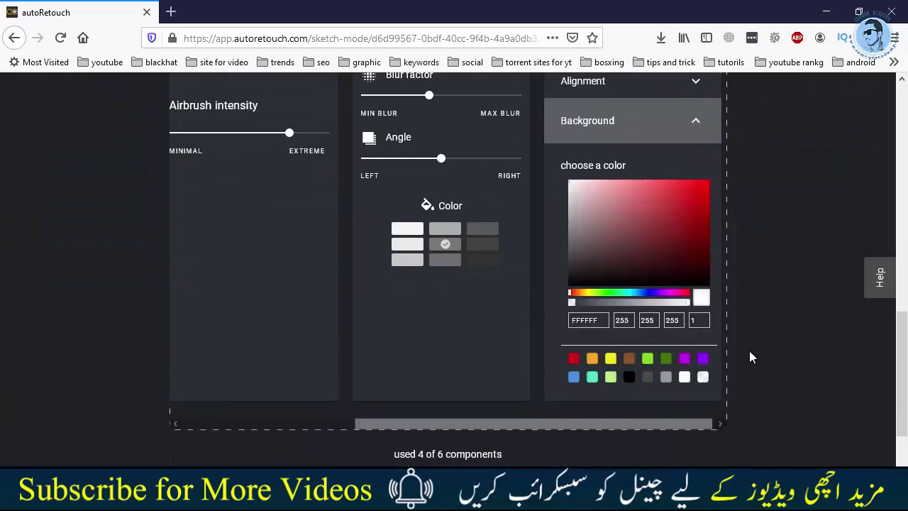
pyautogui.click(574, 377)
pyautogui.scroll(3, 783, 349)
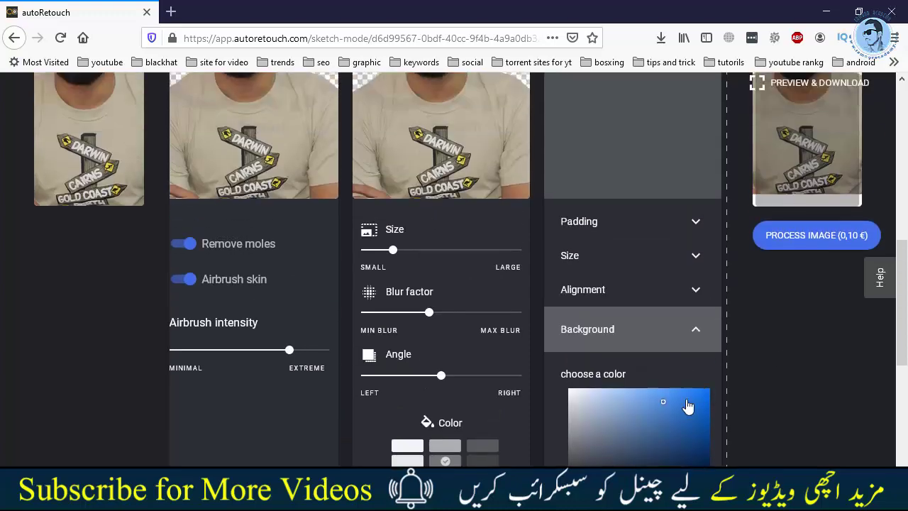
pyautogui.scroll(2, 783, 350)
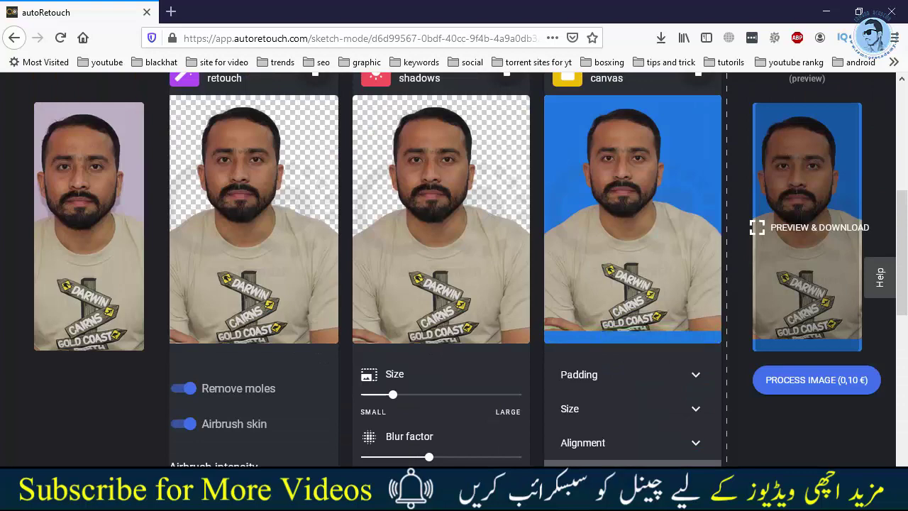
pyautogui.hotkey('ctrl', '-')
pyautogui.hotkey('ctrl', '-')
pyautogui.hotkey('ctrl', '-')
pyautogui.hotkey('ctrl', '-')
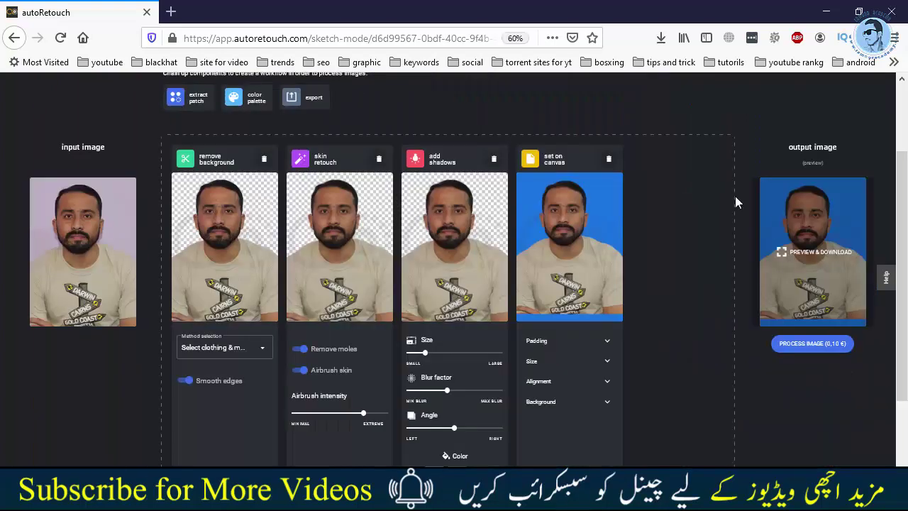
pyautogui.scroll(1, 603, 195)
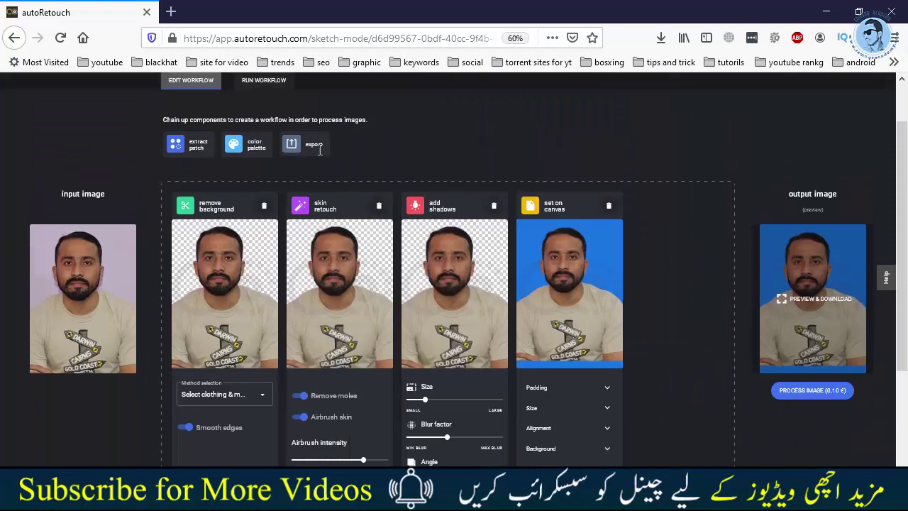
# Append an export step to the end of the workflow and set its file type to PSD.
pyautogui.moveTo(315, 151); pyautogui.dragTo(672, 255)
pyautogui.hotkey('ctrl', '+')
pyautogui.scroll(-3, 564, 393)
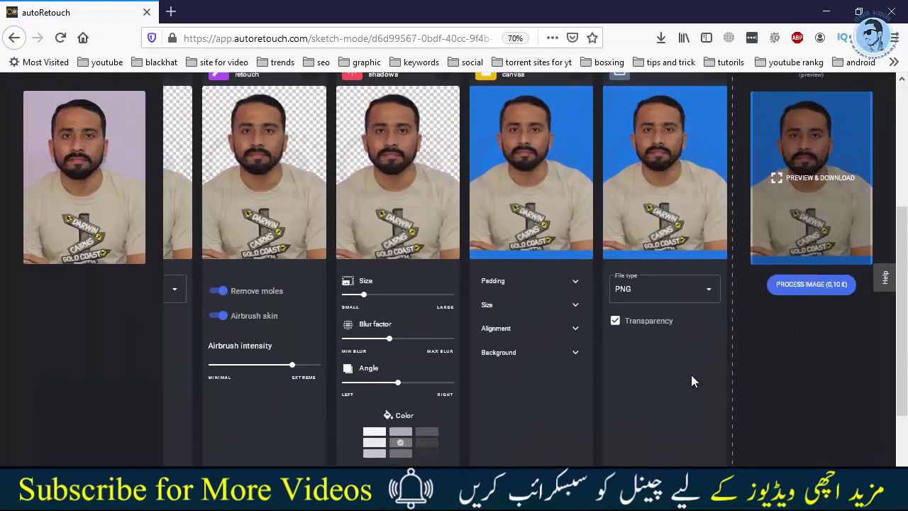
pyautogui.click(669, 289)
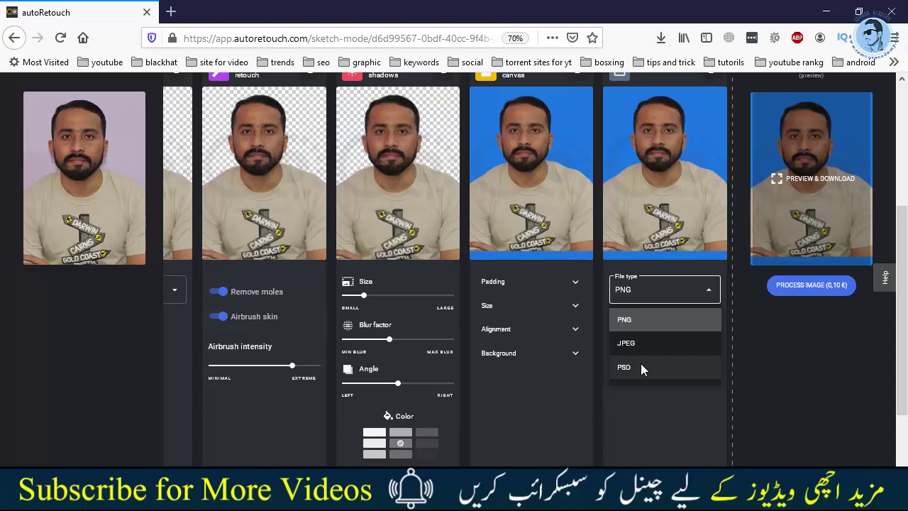
pyautogui.click(641, 367)
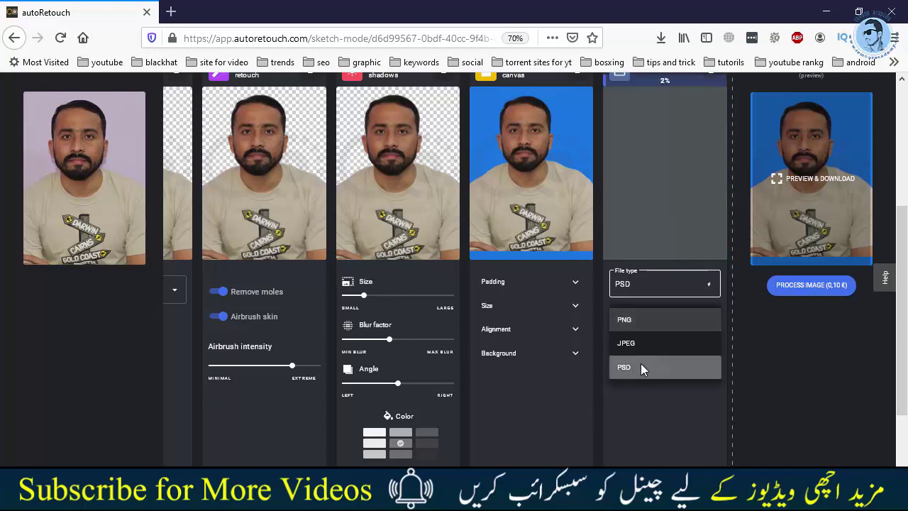
pyautogui.scroll(1, 641, 367)
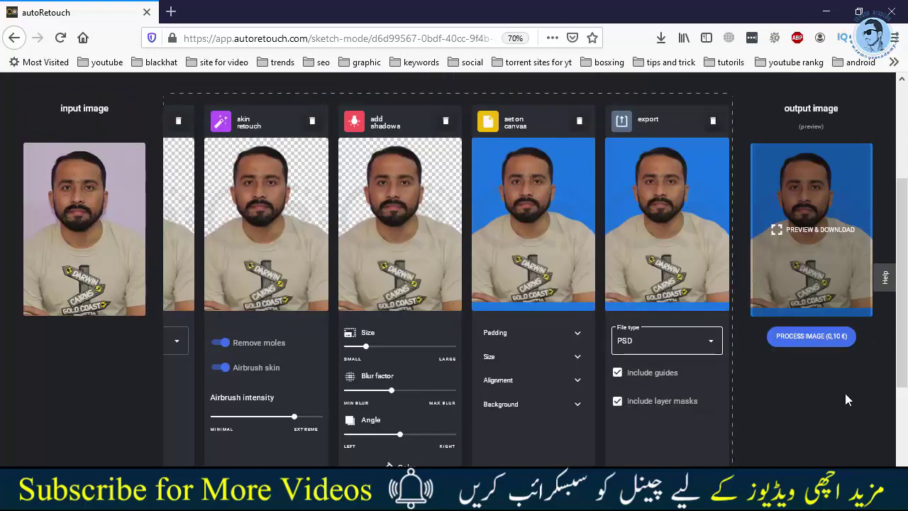
pyautogui.click(814, 234)
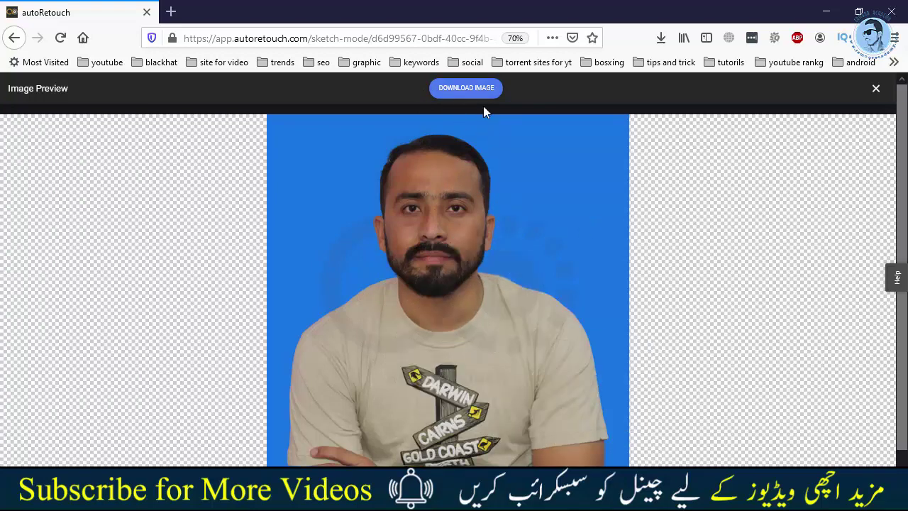
pyautogui.scroll(-1, 638, 213)
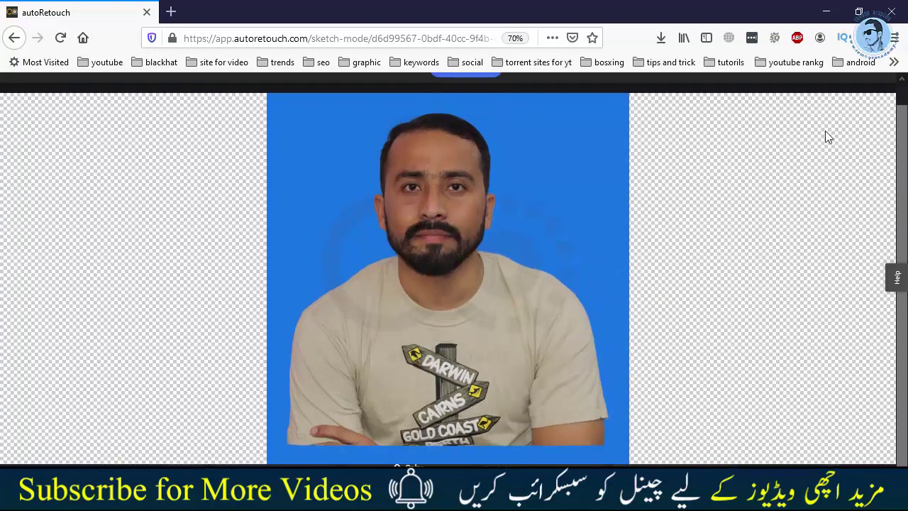
pyautogui.scroll(1, 804, 128)
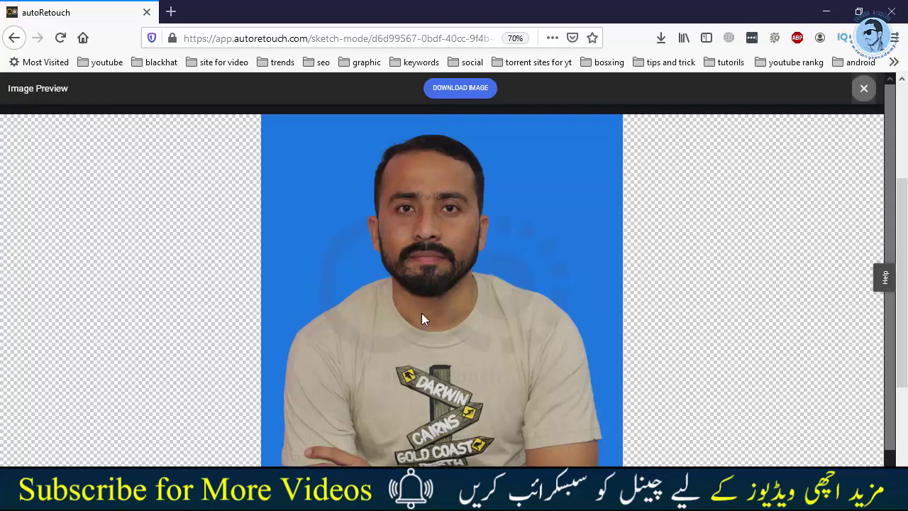
pyautogui.press('Escape')
pyautogui.scroll(3, 721, 273)
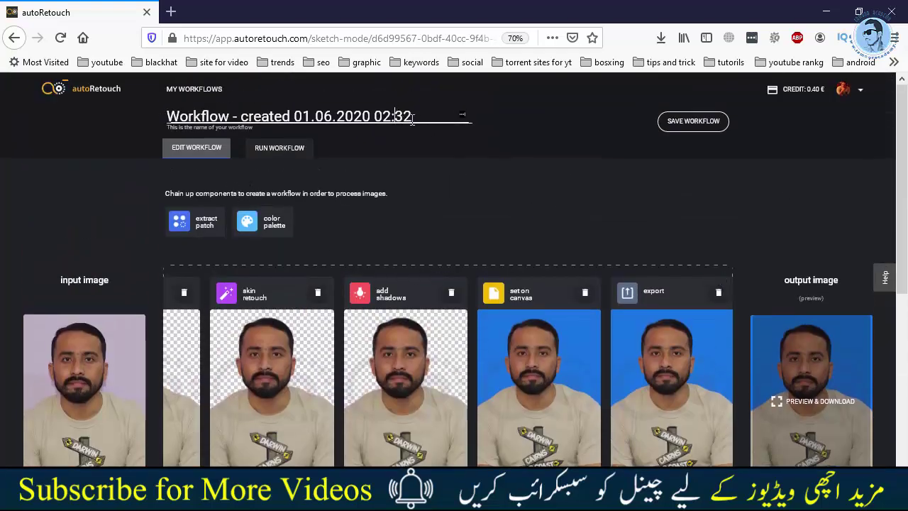
# Rename the workflow to 'test pic', save it, and switch to Run Workflow mode.
pyautogui.moveTo(412, 117); pyautogui.dragTo(140, 122)
pyautogui.write('te')
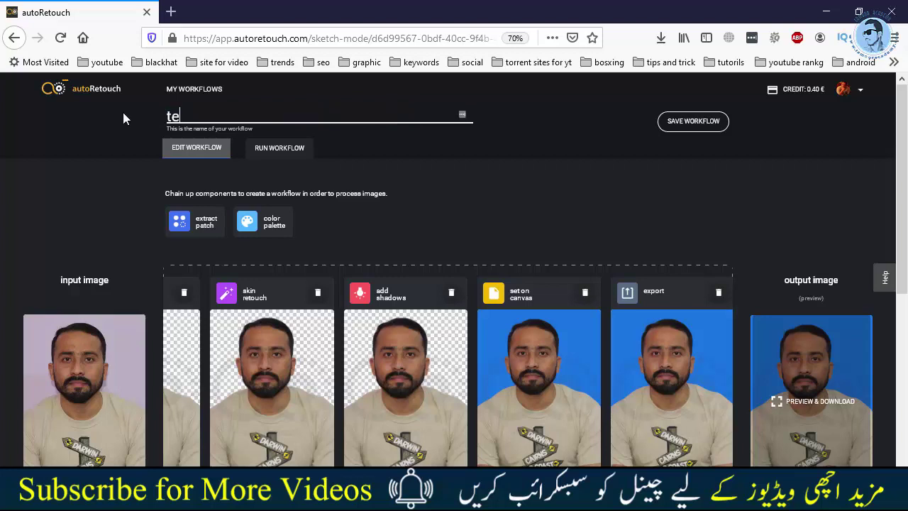
pyautogui.write('st pic')
pyautogui.click(688, 126)
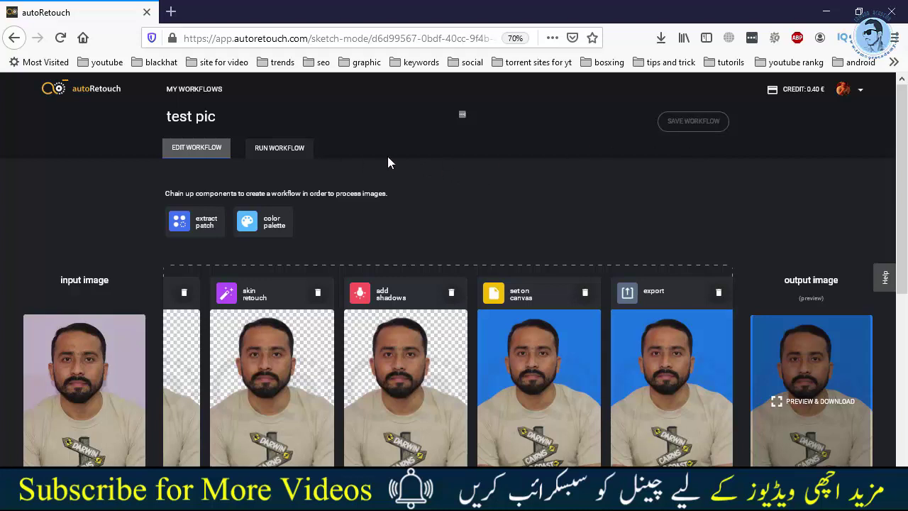
pyautogui.click(280, 150)
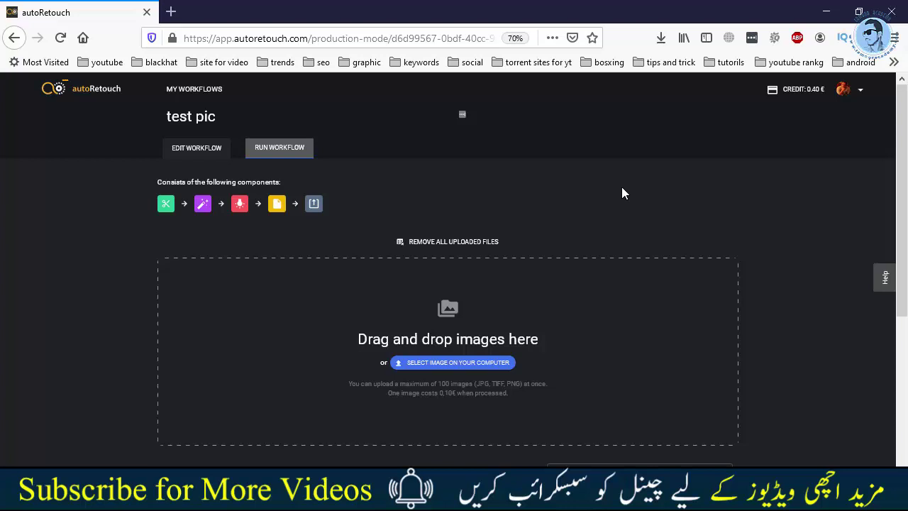
# Bring up the photos folder full-screen and preview the jgp-urb-d150_1_ and next shirt photo.
pyautogui.hotkey('alt', 'Tab')
pyautogui.click(141, 191)
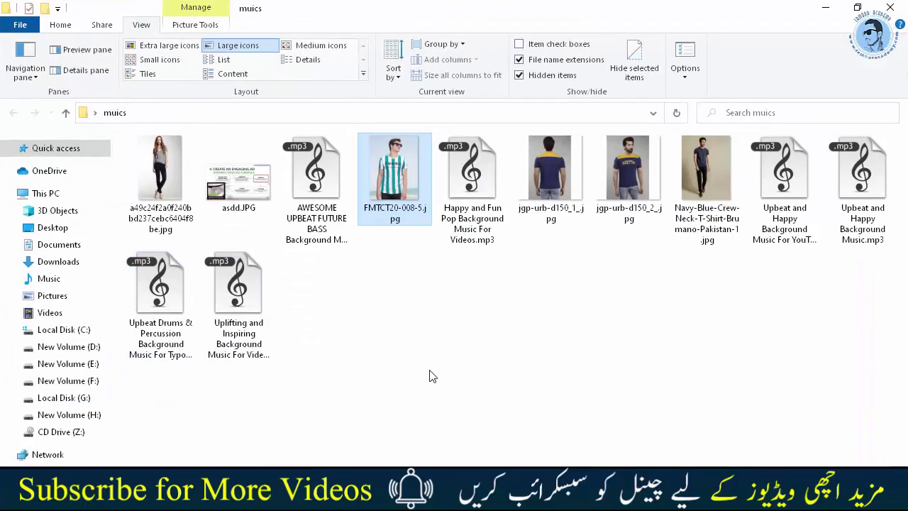
pyautogui.rightClick(551, 177)
pyautogui.click(591, 11)
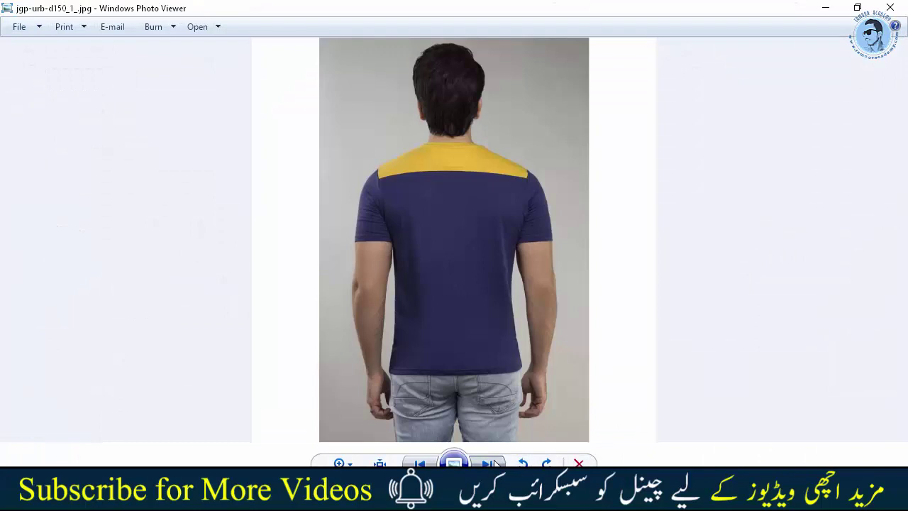
pyautogui.click(487, 462)
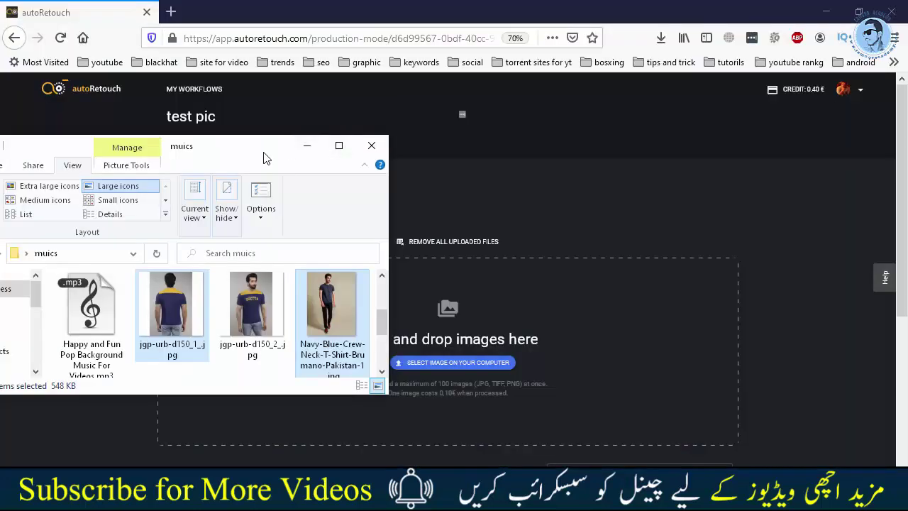
# Drop the four model photos into the workflow's upload area to start processing.
pyautogui.moveTo(262, 152); pyautogui.dragTo(19, 154)
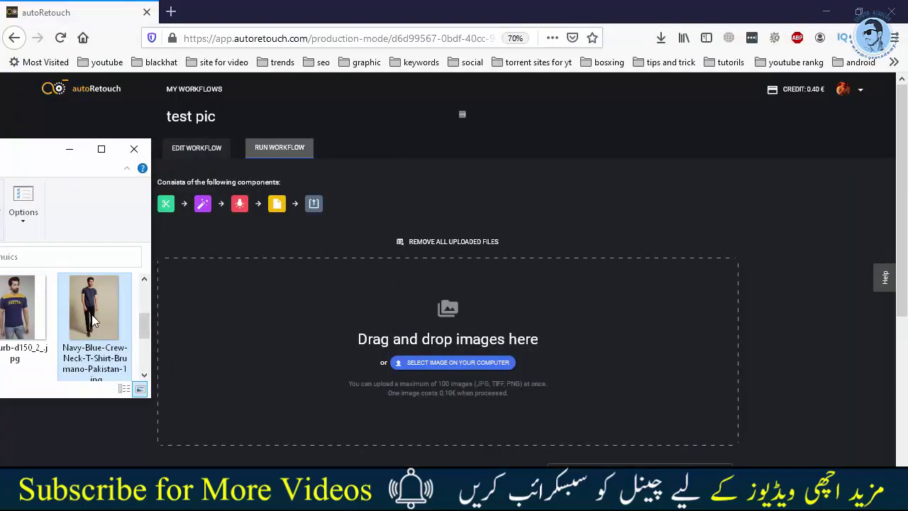
pyautogui.moveTo(91, 314); pyautogui.dragTo(463, 341)
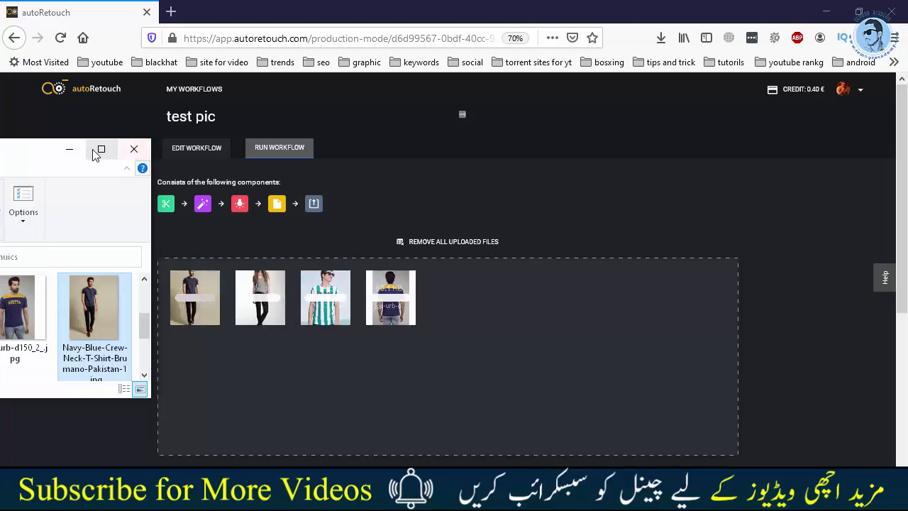
pyautogui.click(596, 266)
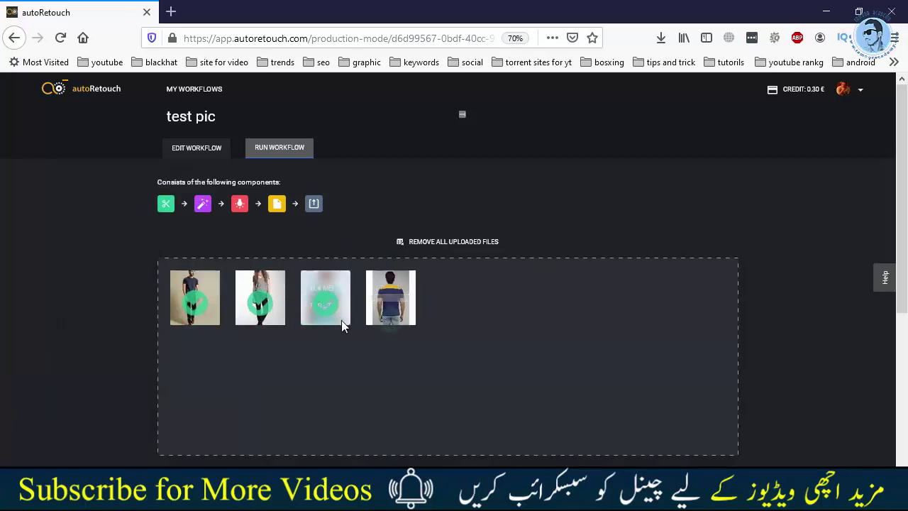
# Scroll down to the Last results table and wait for the four new jobs to offer DOWNLOAD.
pyautogui.scroll(-3, 638, 238)
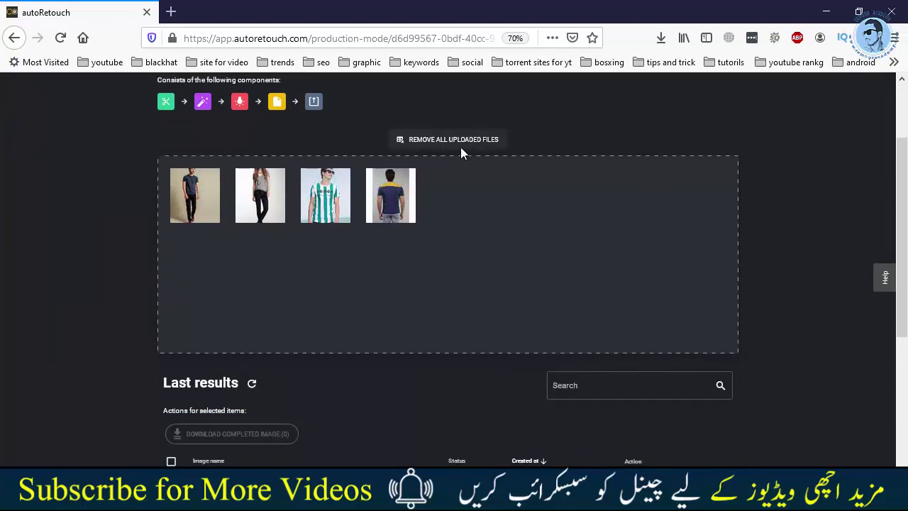
pyautogui.scroll(-1, 723, 191)
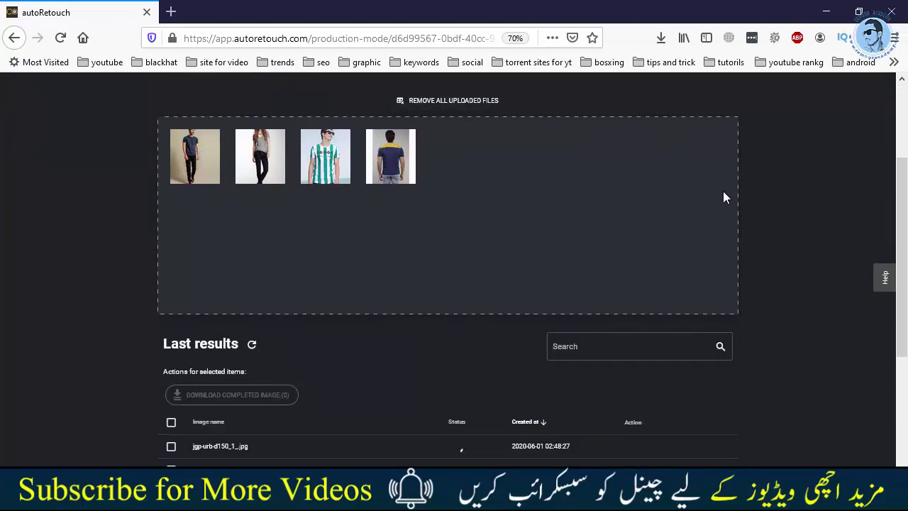
pyautogui.scroll(-2, 473, 124)
pyautogui.scroll(-3, 638, 227)
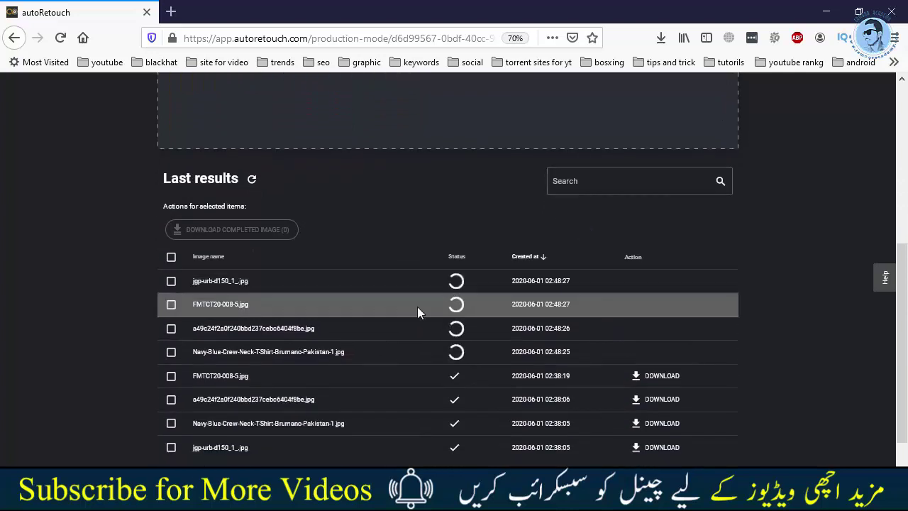
pyautogui.scroll(-2, 383, 260)
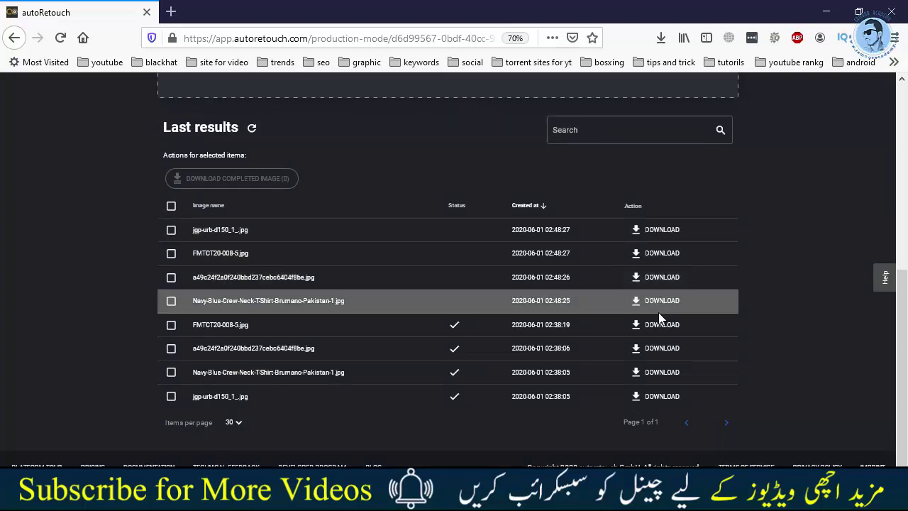
# Download jgp-urb-d150_1_.psd and FMTCT20-008-5.psd, then open the browser's recent downloads list.
pyautogui.click(666, 229)
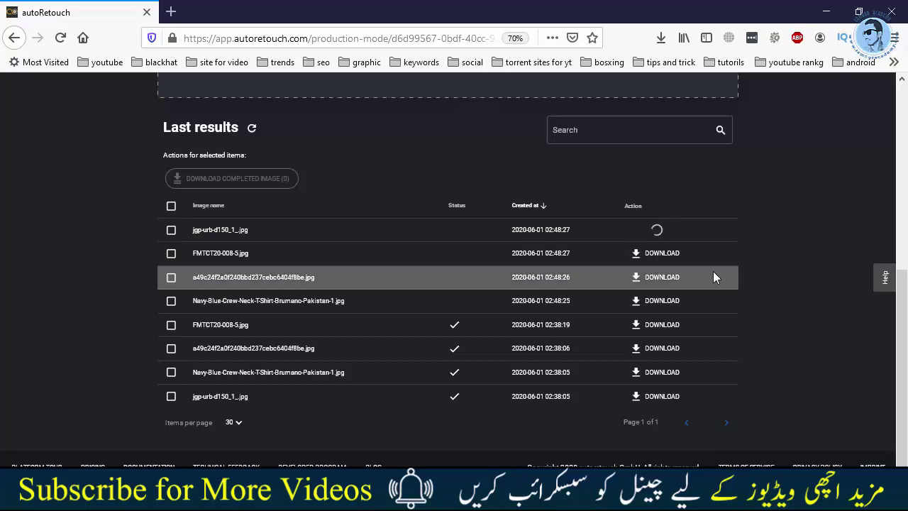
pyautogui.click(661, 254)
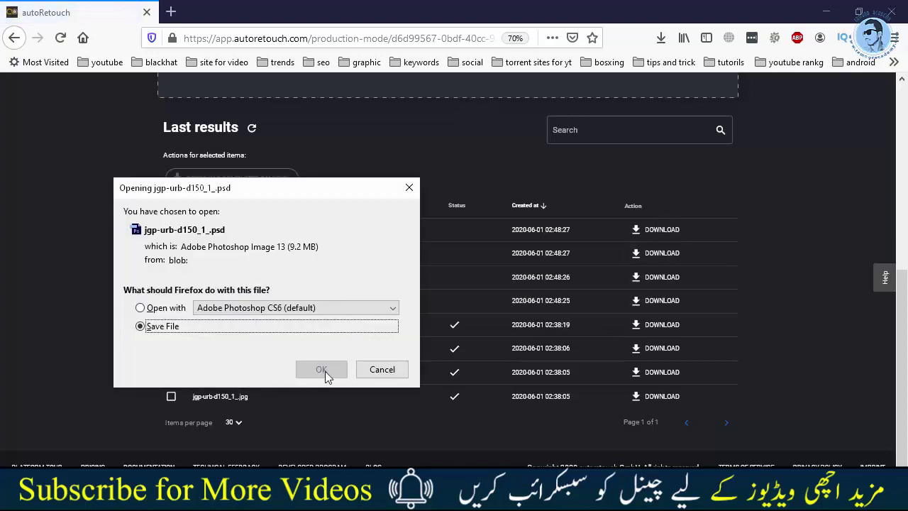
pyautogui.click(305, 365)
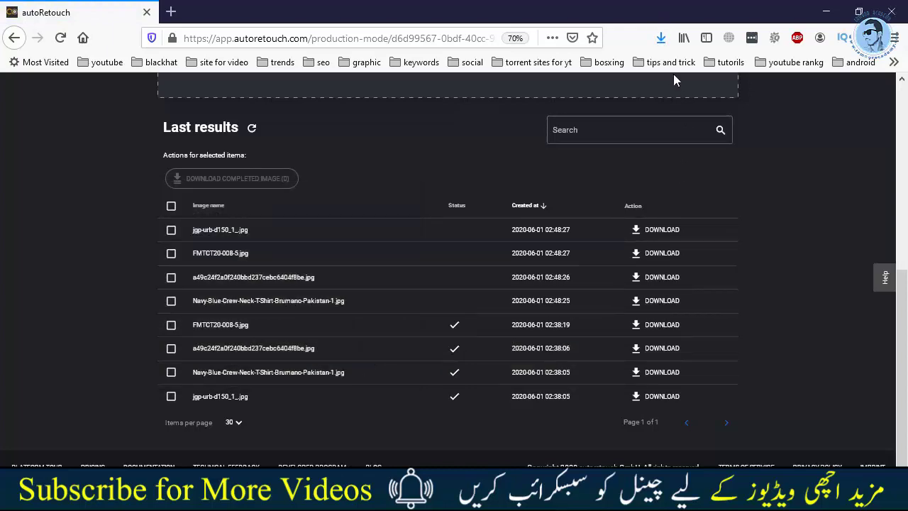
pyautogui.click(661, 38)
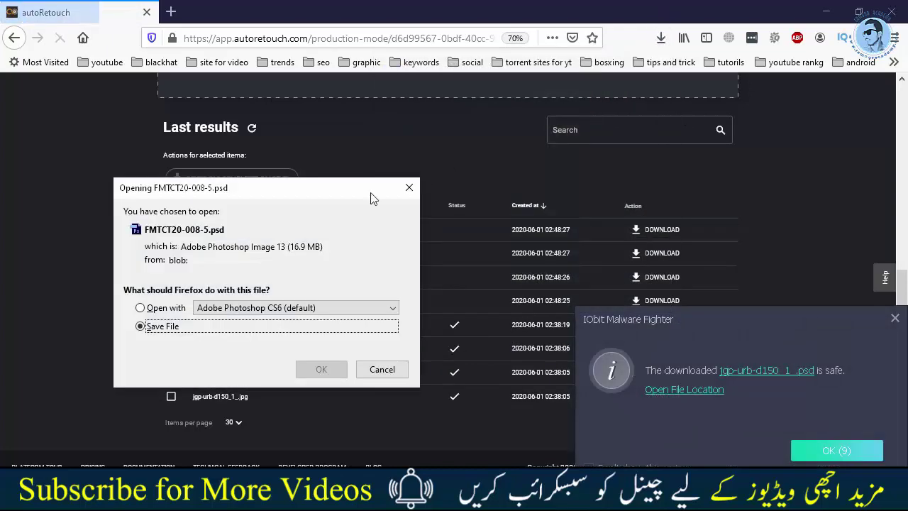
pyautogui.click(321, 370)
pyautogui.click(896, 323)
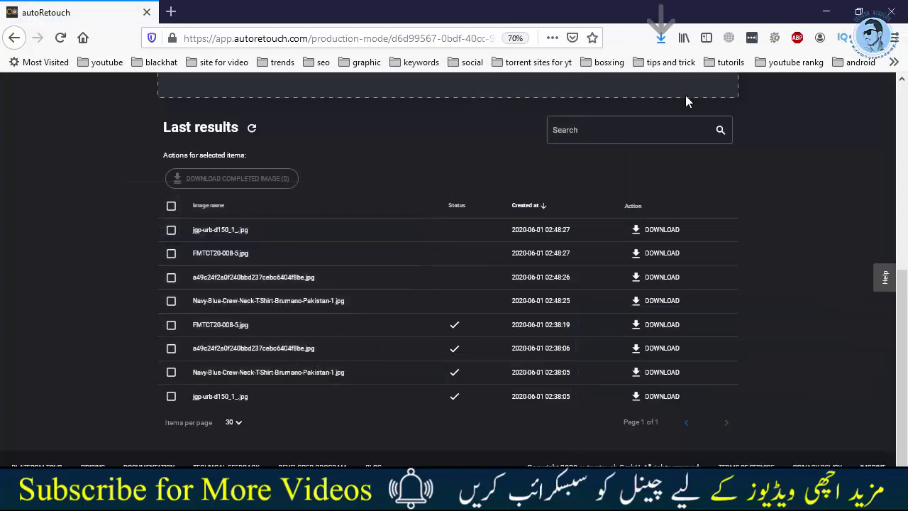
pyautogui.click(892, 322)
pyautogui.click(657, 329)
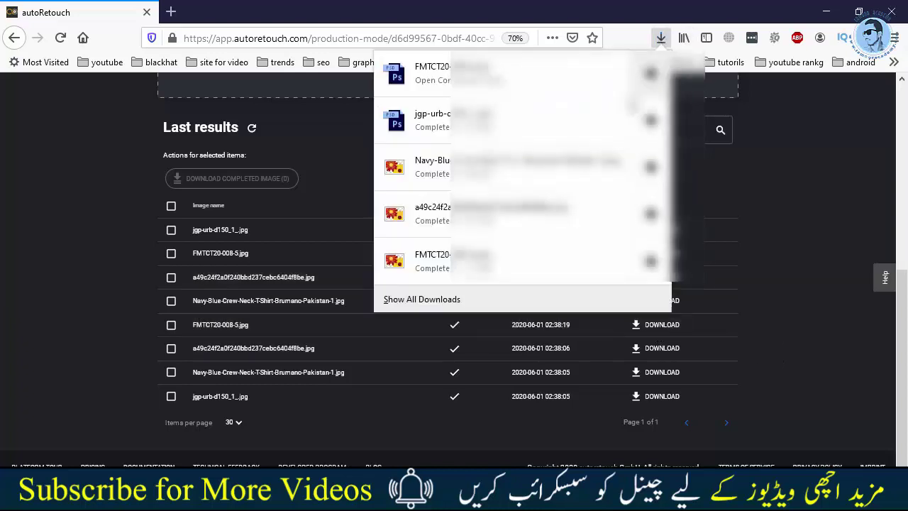
# View the Navy-Blue, a49c24f and FMTCT20-008-5 PNG downloads in Windows Photo Viewer, then close it.
pyautogui.click(628, 171)
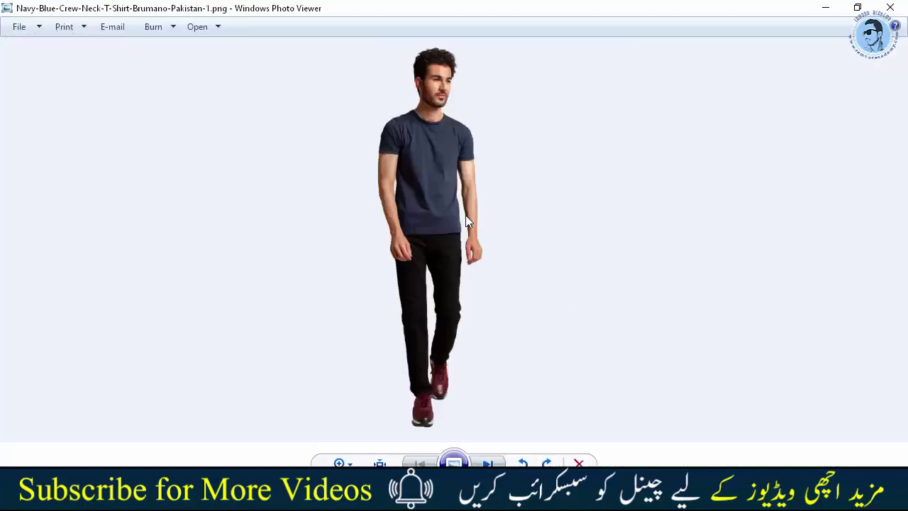
pyautogui.hotkey('alt', 'Tab')
pyautogui.click(658, 36)
pyautogui.click(608, 205)
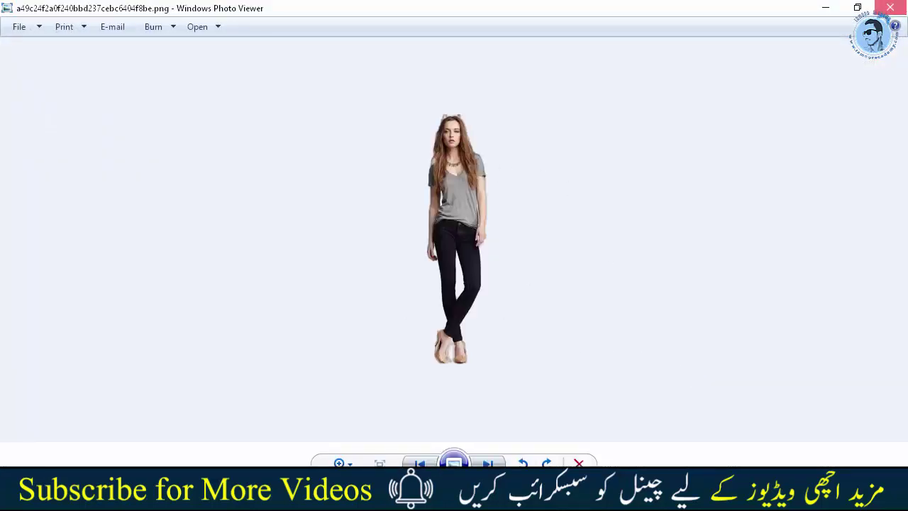
pyautogui.hotkey('alt', 'Tab')
pyautogui.click(658, 36)
pyautogui.click(501, 254)
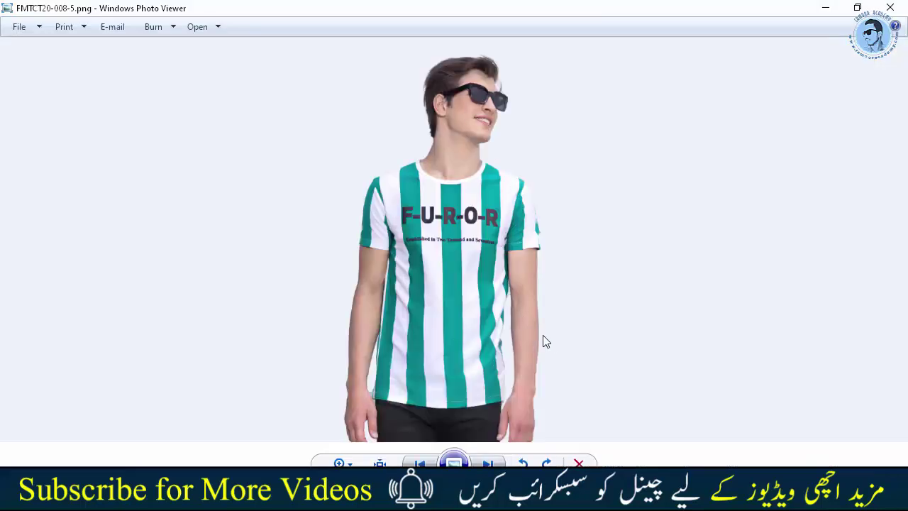
pyautogui.click(891, 9)
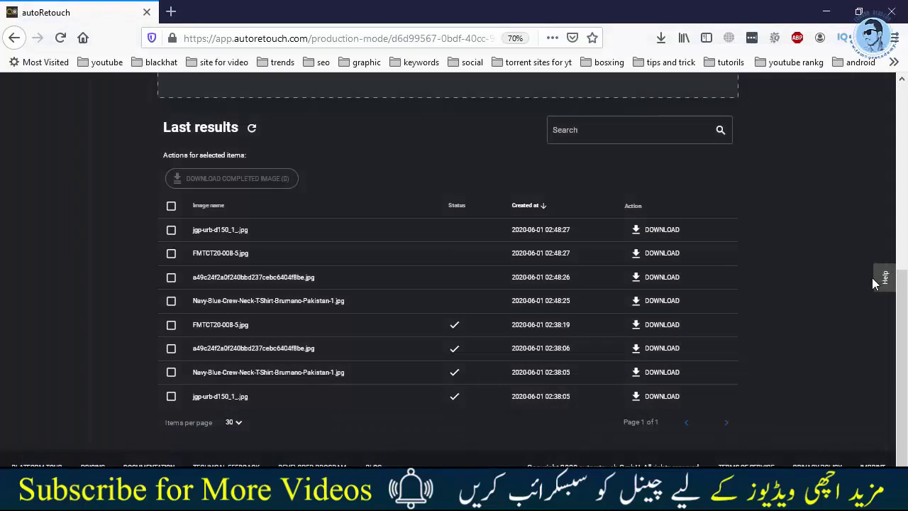
pyautogui.scroll(5, 867, 281)
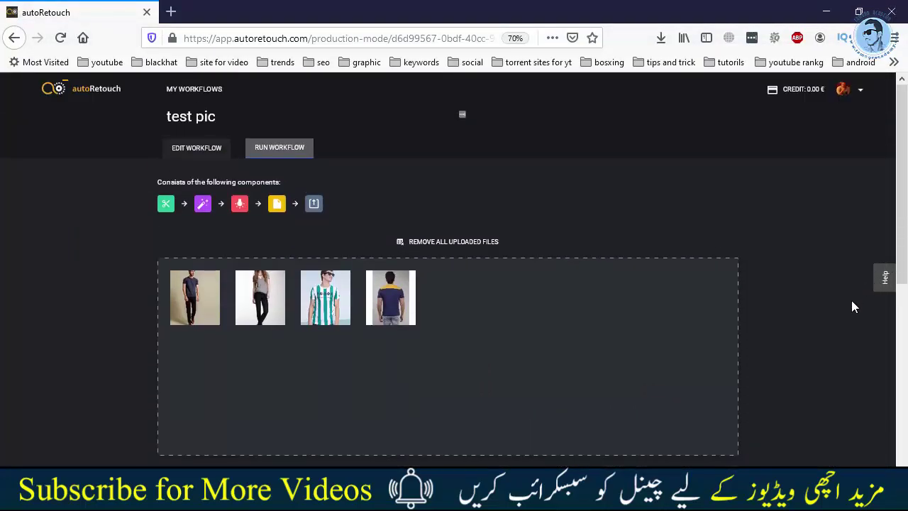